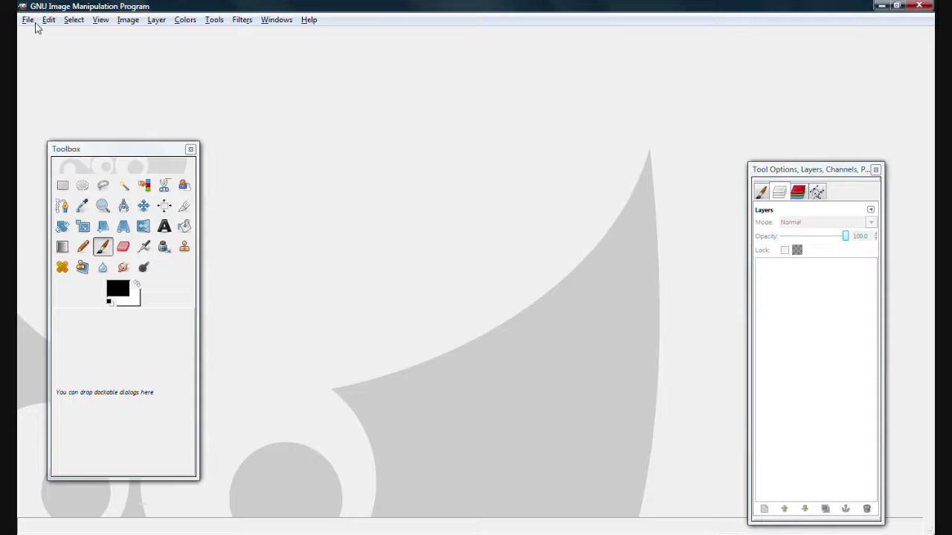
Find M flash.png in the Pictures folder of the Open Image dialog and open it.
{"action": "left_click", "coordinate": [28, 20]}
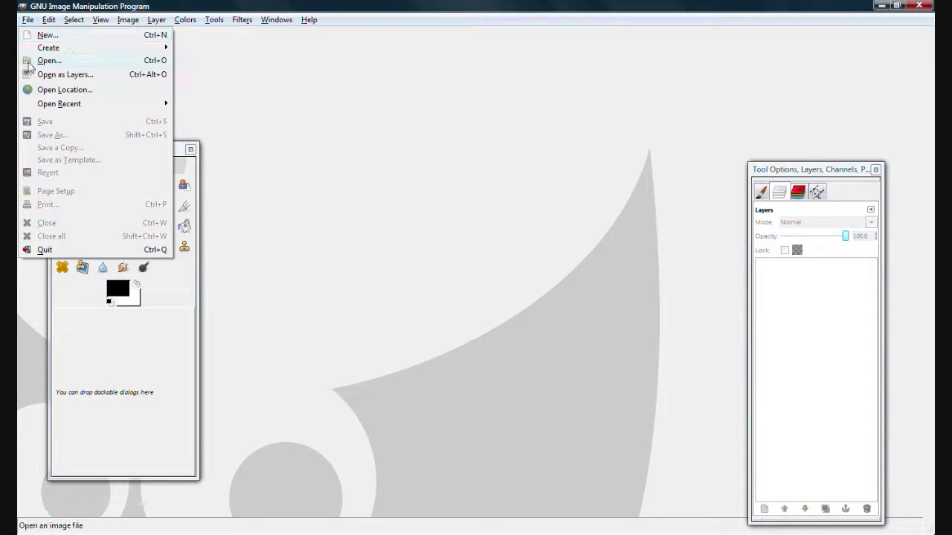
{"action": "left_click", "coordinate": [61, 62]}
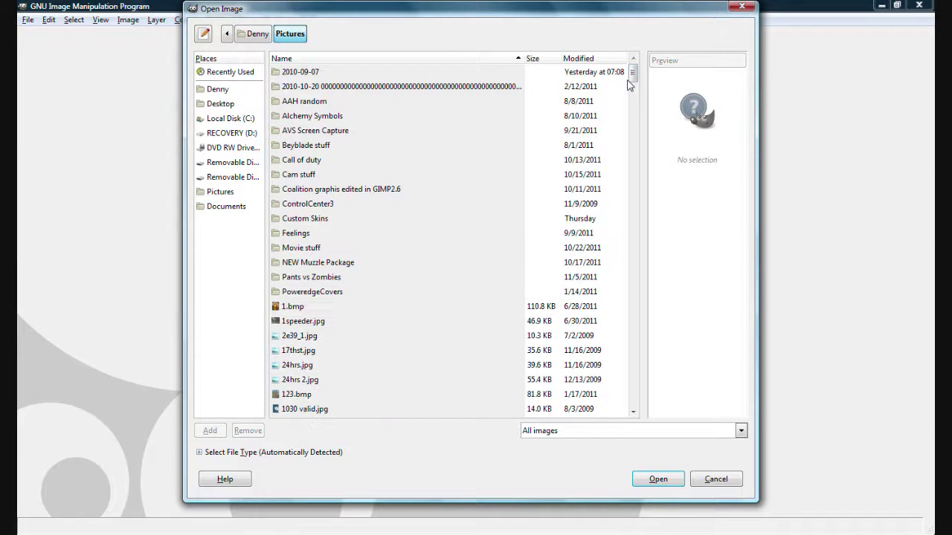
{"action": "left_click_drag", "start_coordinate": [635, 81], "coordinate": [649, 302]}
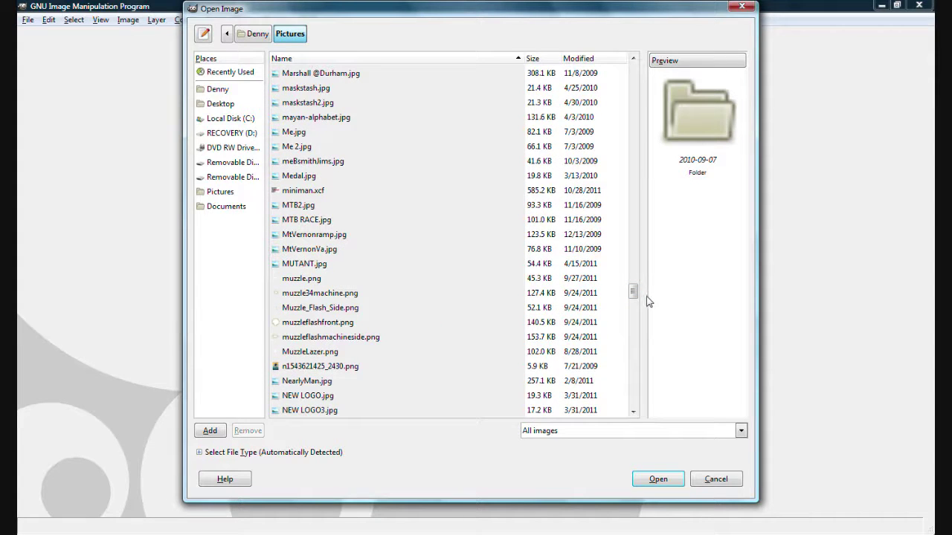
{"action": "left_click_drag", "start_coordinate": [631, 296], "coordinate": [633, 281]}
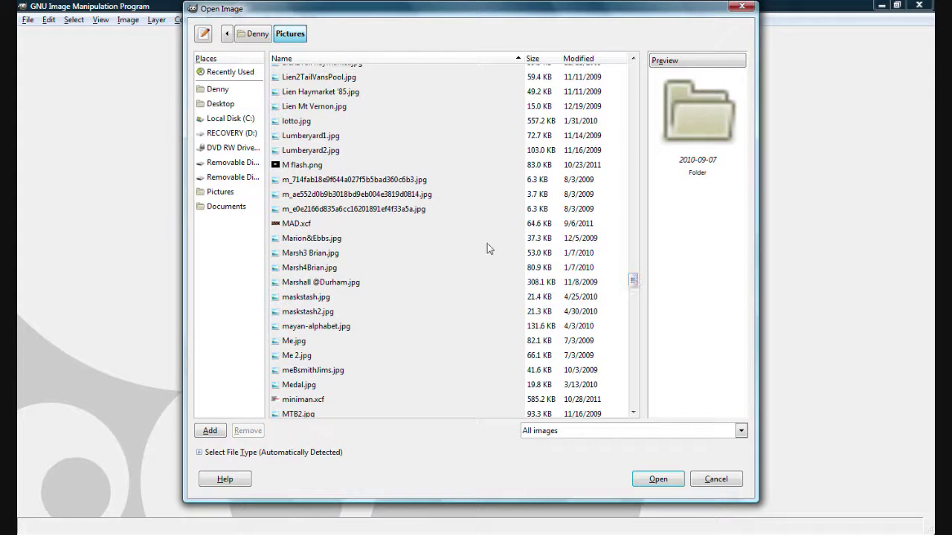
{"action": "left_click", "coordinate": [321, 165]}
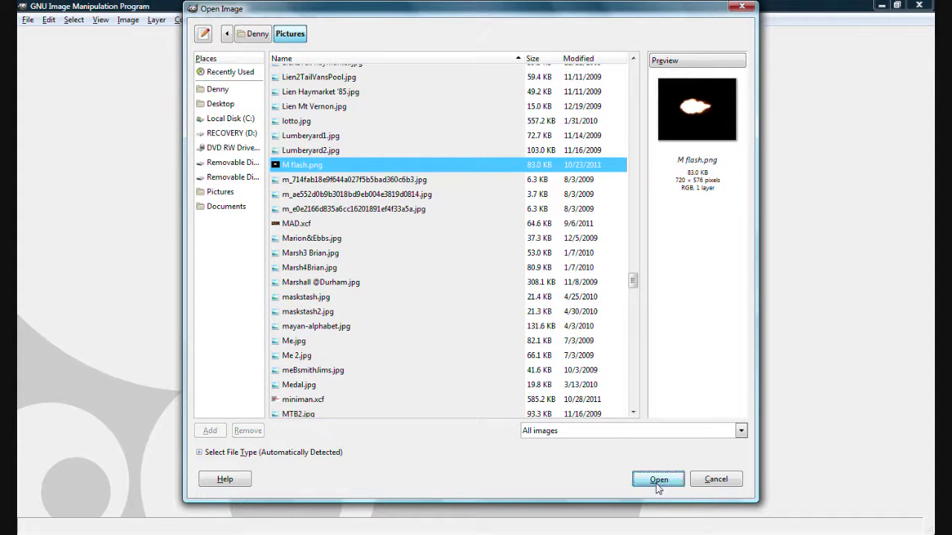
{"action": "left_click", "coordinate": [658, 479]}
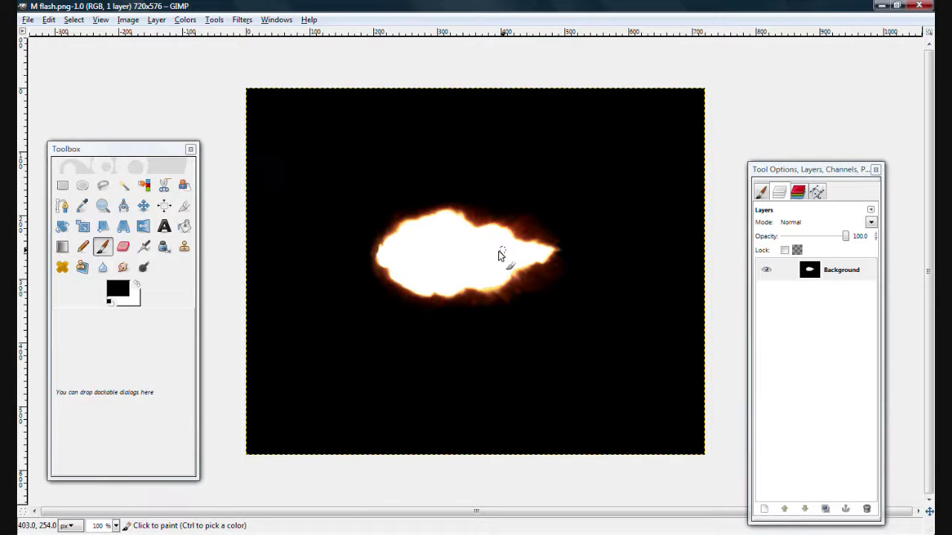
Set the foreground colour to red (f41515) and select the Bucket Fill tool.
{"action": "left_click", "coordinate": [761, 192]}
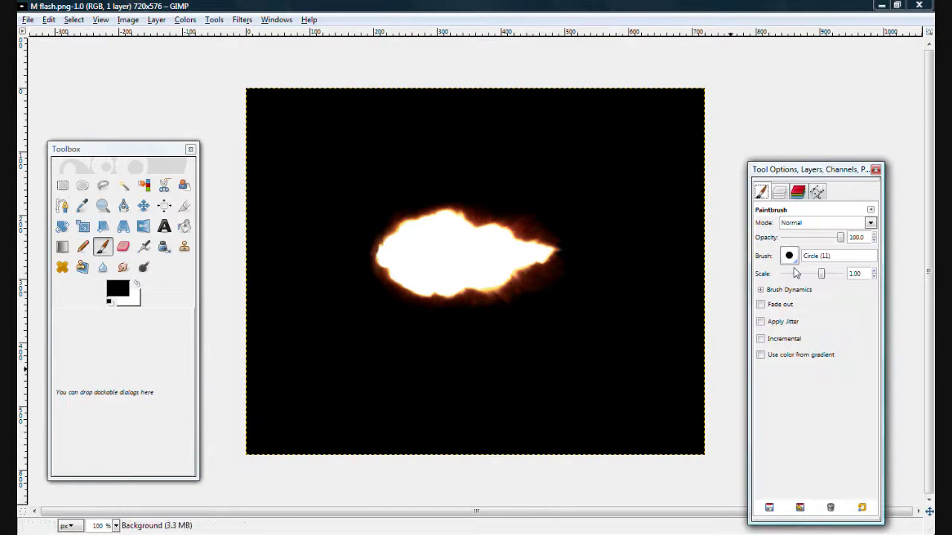
{"action": "left_click", "coordinate": [123, 297]}
{"action": "left_click", "coordinate": [122, 296]}
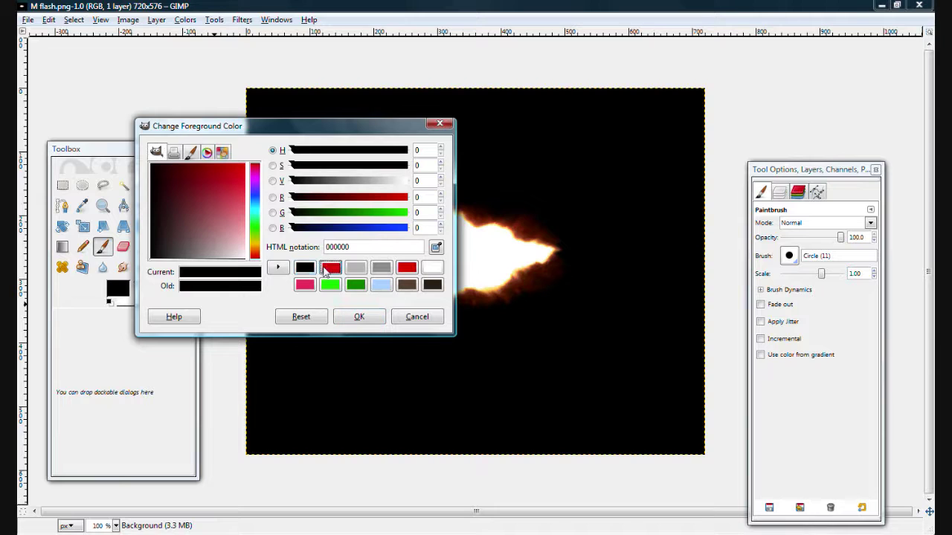
{"action": "left_click", "coordinate": [331, 268]}
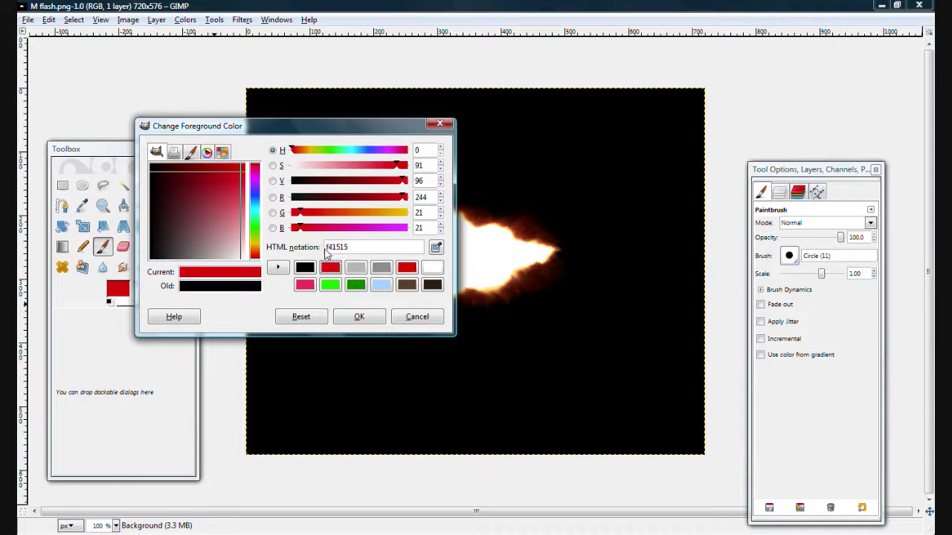
{"action": "left_click", "coordinate": [377, 323]}
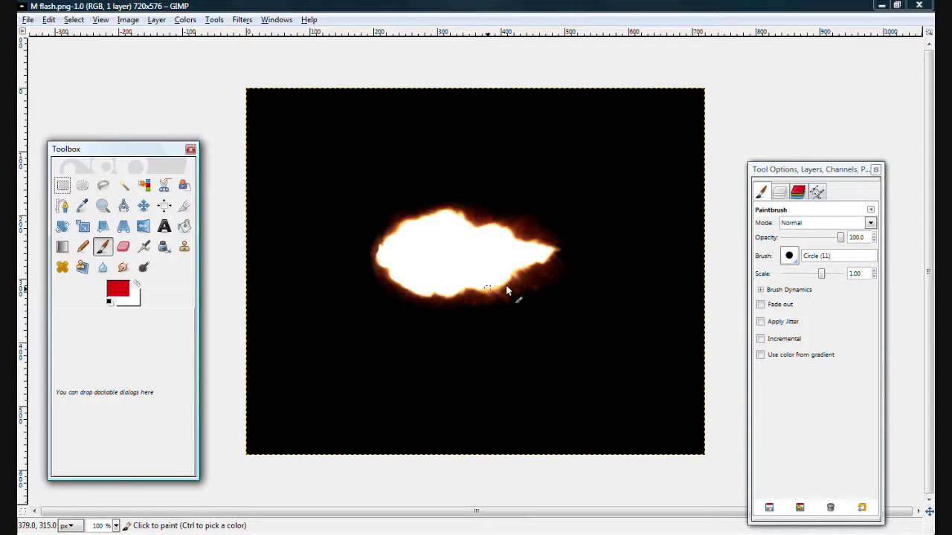
{"action": "left_click", "coordinate": [183, 226]}
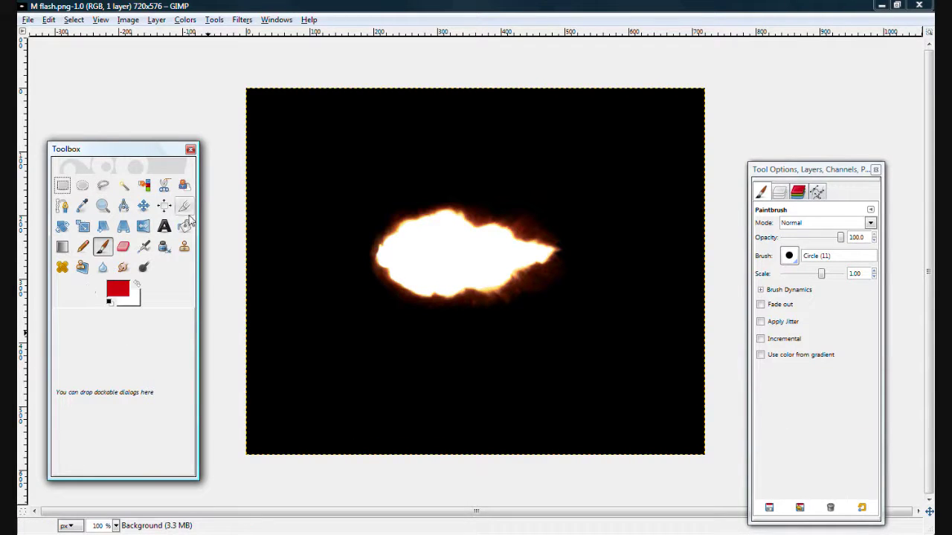
Add a new layer, fill it red, set its mode to Multiply, then close the image.
{"action": "left_click", "coordinate": [778, 192]}
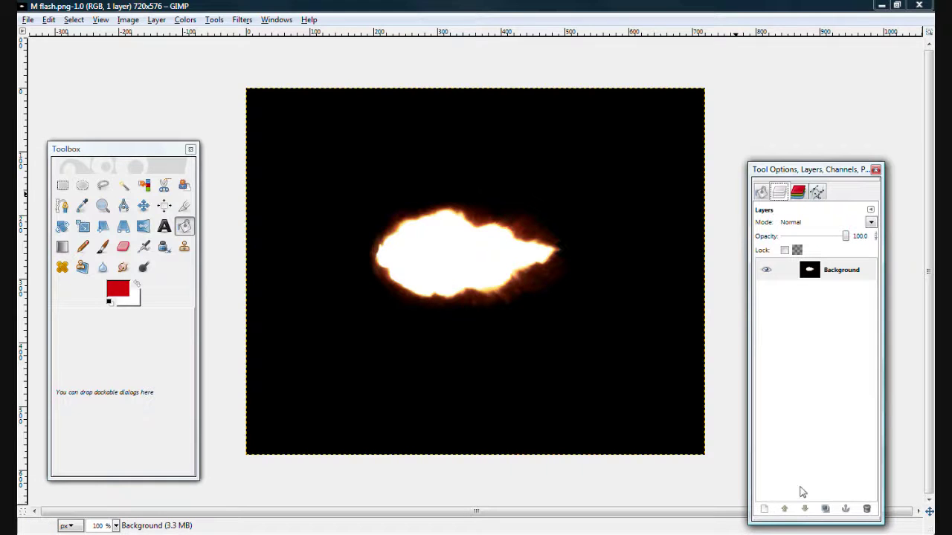
{"action": "left_click", "coordinate": [763, 509]}
{"action": "left_click", "coordinate": [173, 260]}
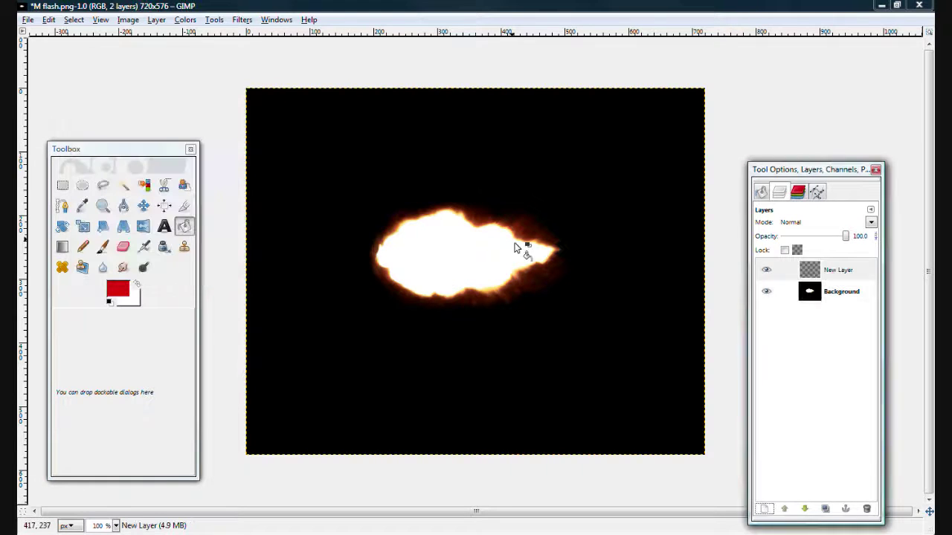
{"action": "left_click", "coordinate": [485, 213]}
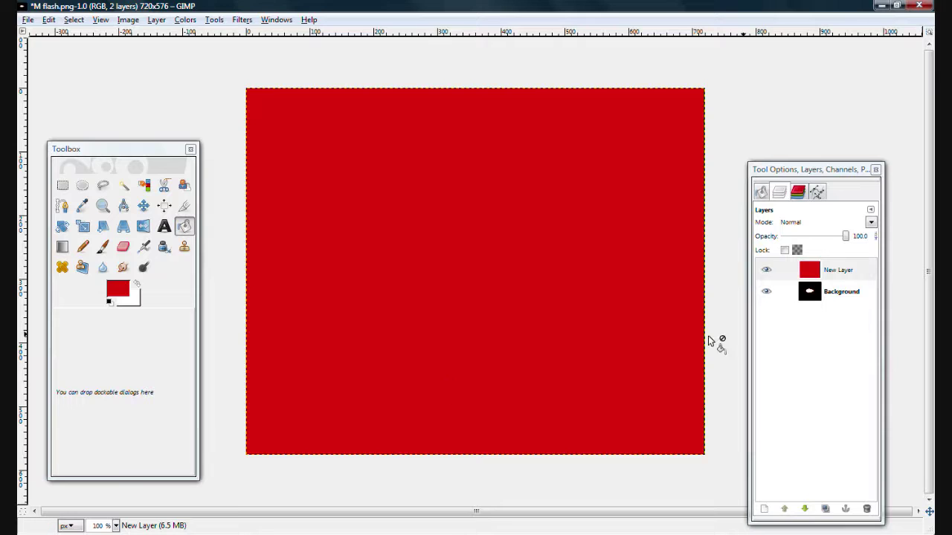
{"action": "left_click", "coordinate": [870, 223]}
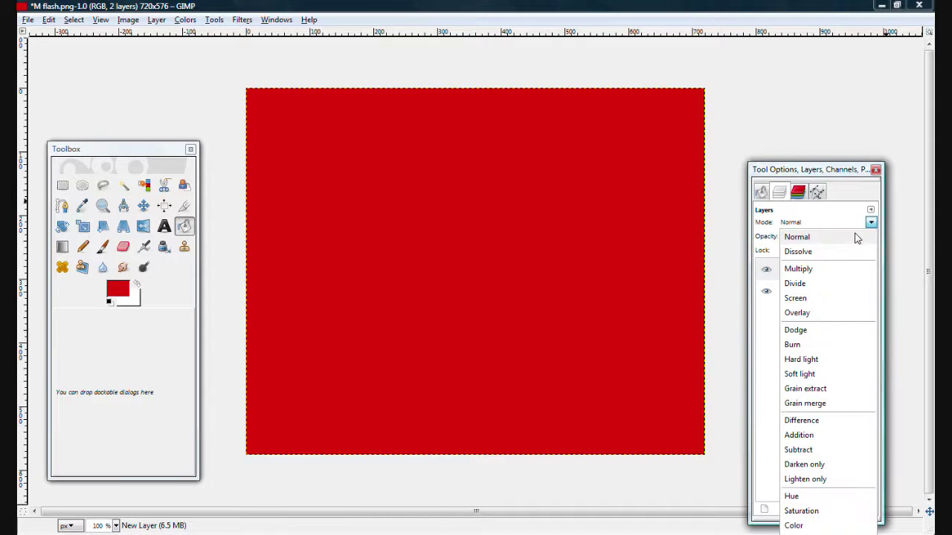
{"action": "left_click", "coordinate": [831, 269]}
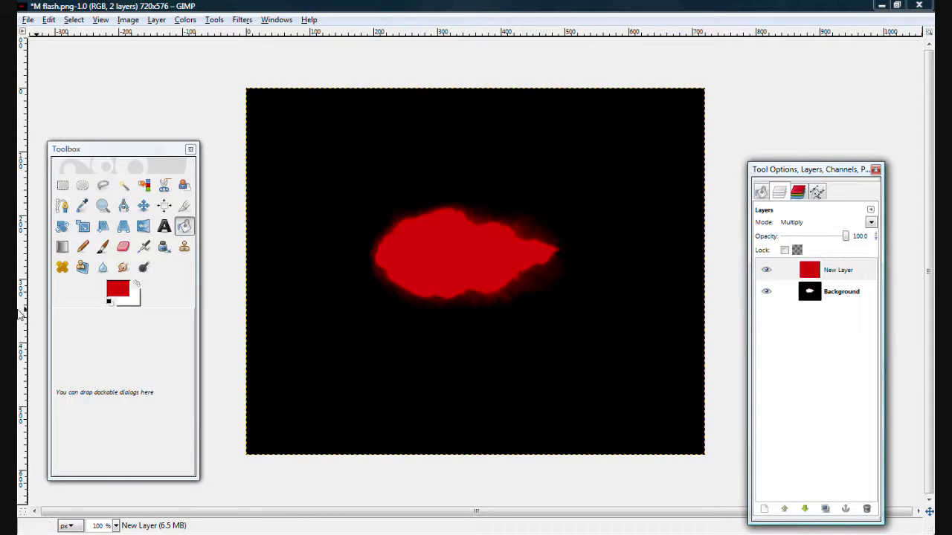
{"action": "left_click", "coordinate": [918, 6]}
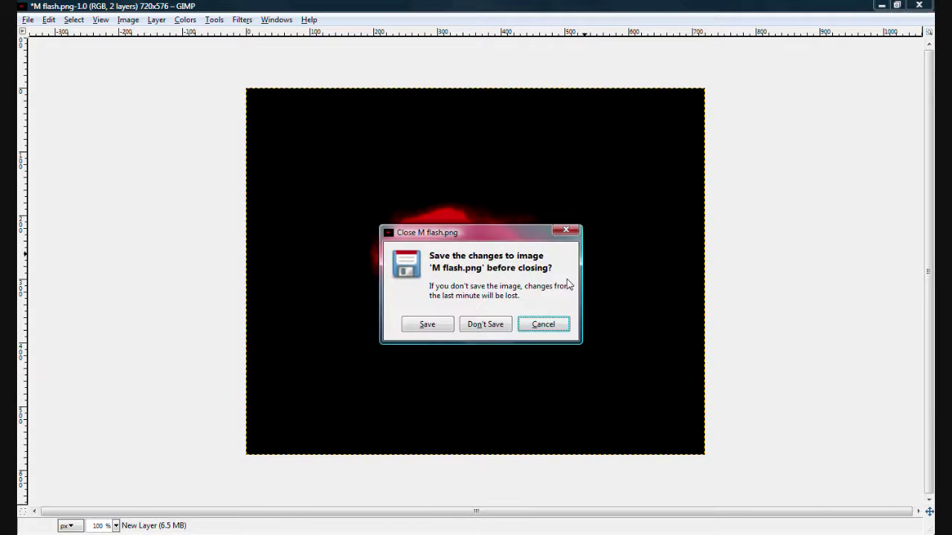
Discard the changes to M flash.png and reset the foreground colour to black.
{"action": "left_click", "coordinate": [485, 323]}
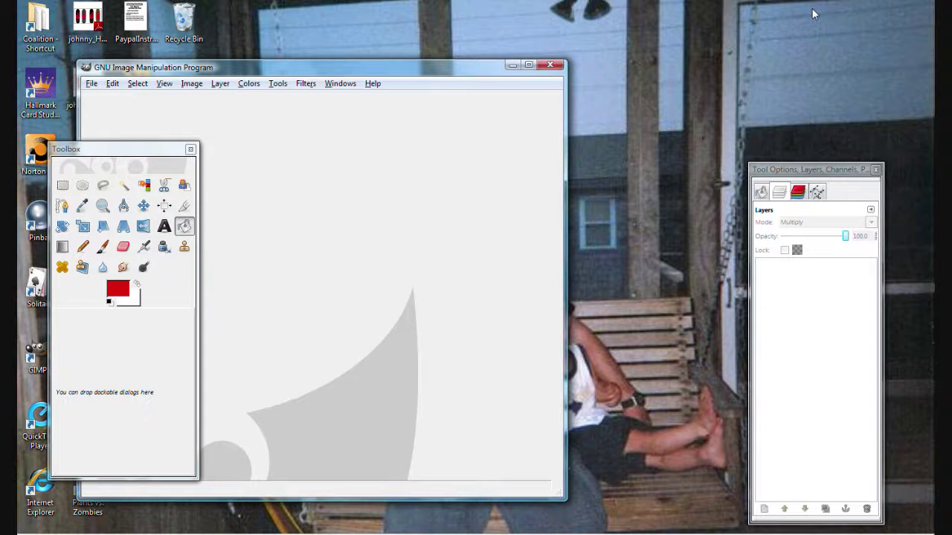
{"action": "left_click", "coordinate": [528, 65]}
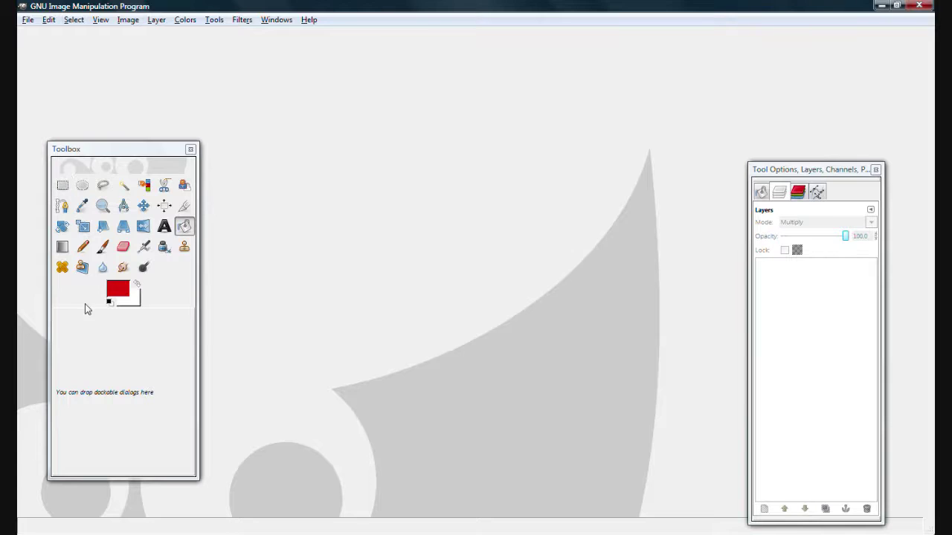
{"action": "left_click", "coordinate": [117, 289]}
{"action": "left_click", "coordinate": [330, 267]}
{"action": "left_click", "coordinate": [355, 319]}
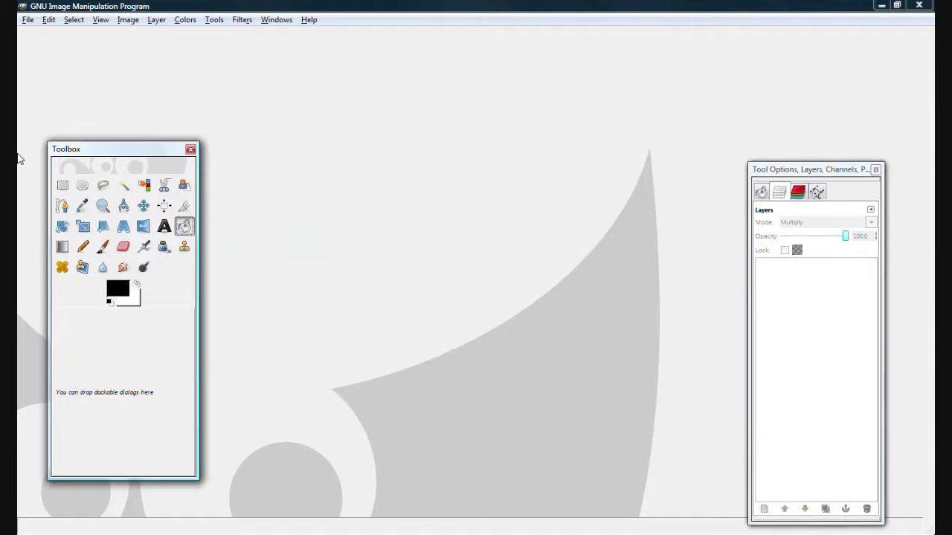
Create a new blank white image of 640 × 400 pixels.
{"action": "left_click", "coordinate": [27, 19]}
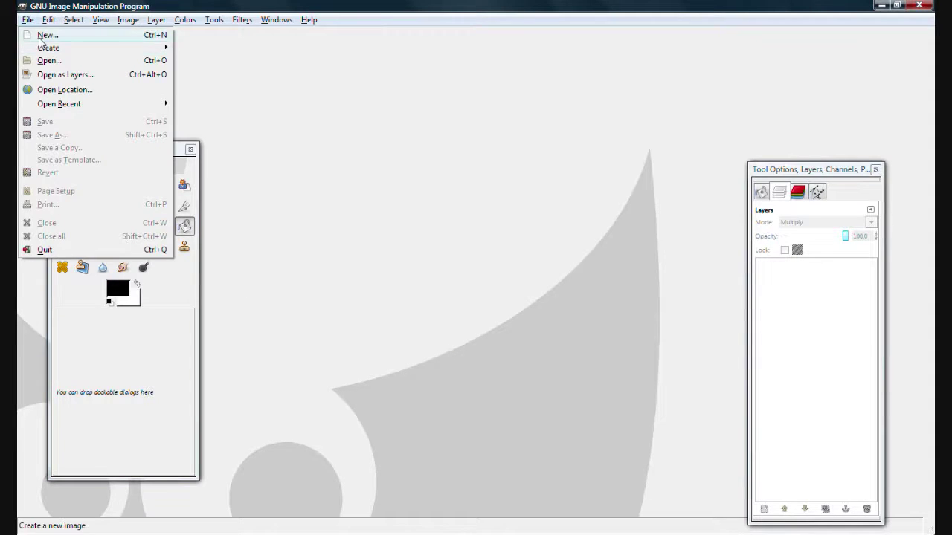
{"action": "left_click", "coordinate": [43, 35]}
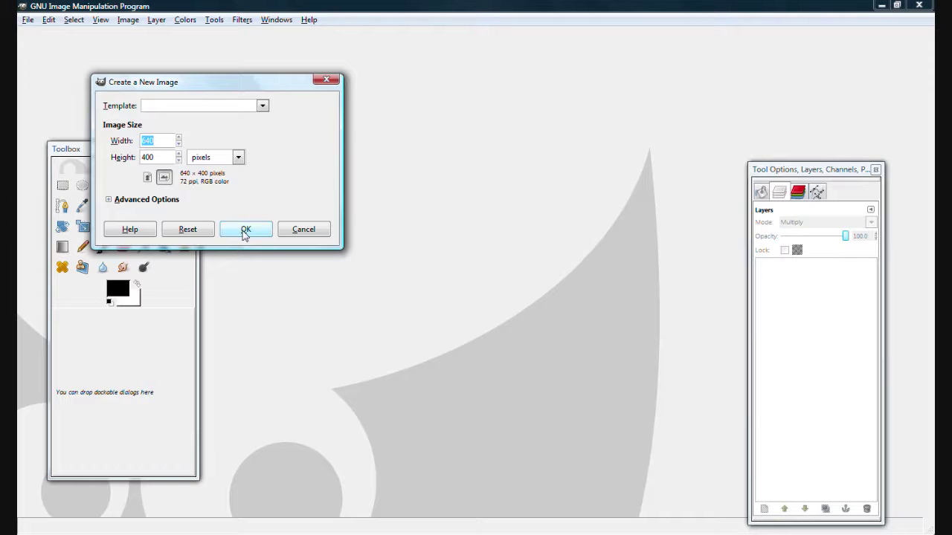
{"action": "left_click", "coordinate": [246, 231]}
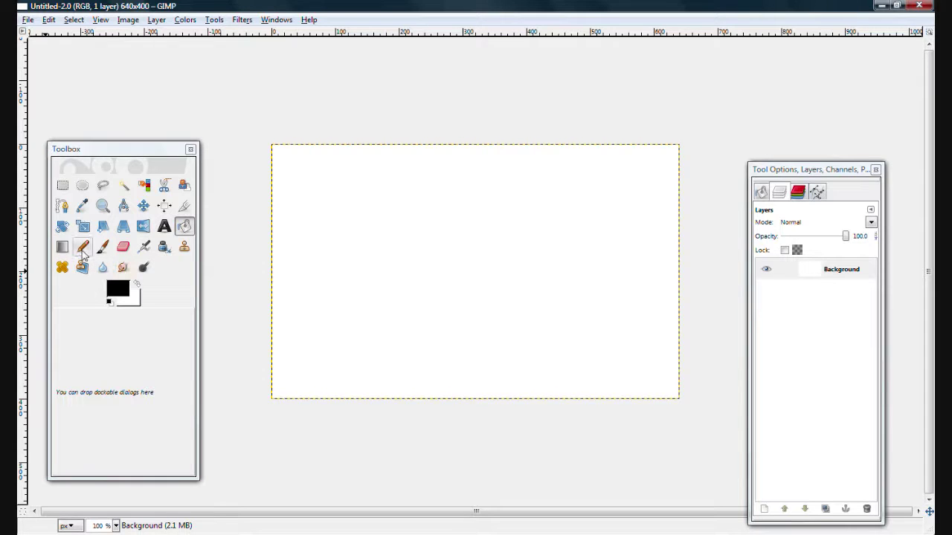
Select the Paintbrush and set its brush scale to 10.
{"action": "left_click", "coordinate": [102, 247]}
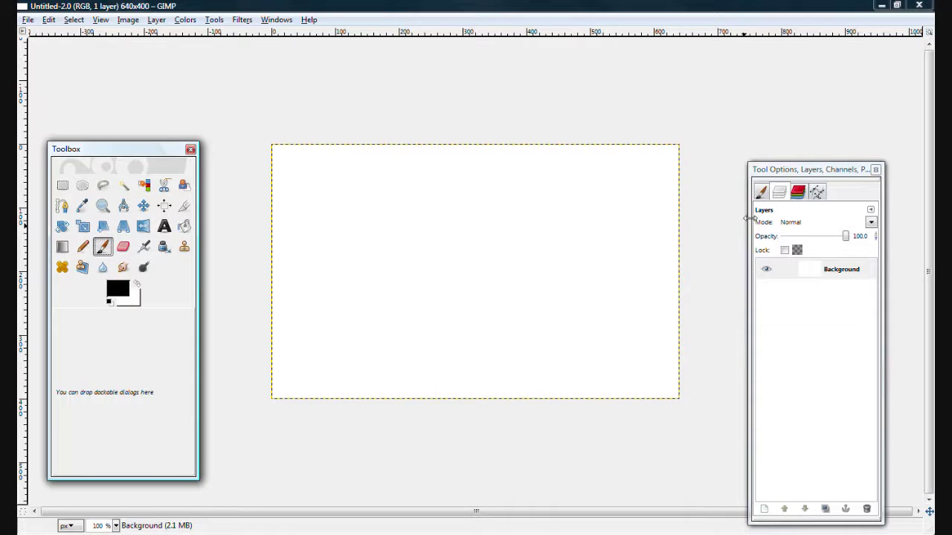
{"action": "left_click", "coordinate": [761, 192]}
{"action": "left_click_drag", "start_coordinate": [833, 275], "coordinate": [844, 275]}
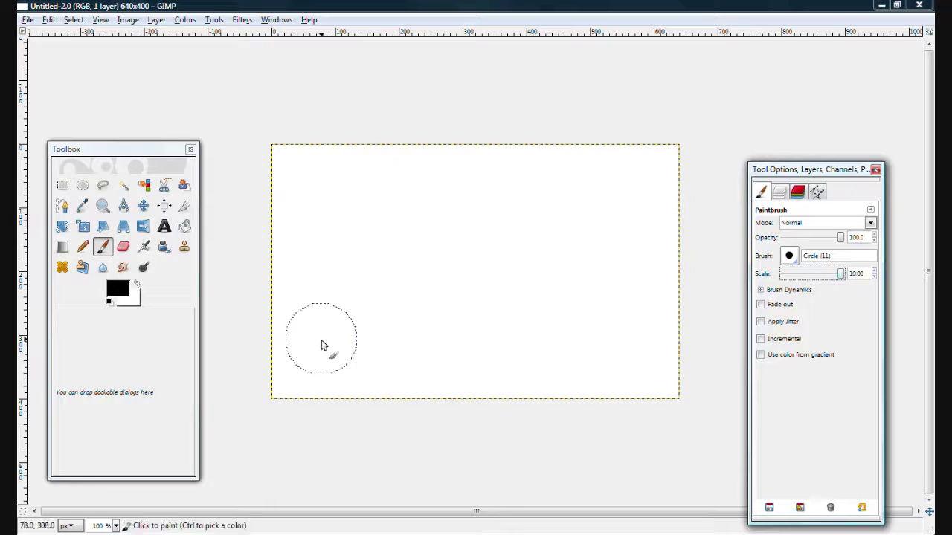
Brush the left side of the canvas solid black with a wavy top-to-bottom edge.
{"action": "mouse_move", "coordinate": [258, 326]}
{"action": "left_mouse_down"}
{"action": "mouse_move", "coordinate": [305, 374]}
{"action": "mouse_move", "coordinate": [433, 393]}
{"action": "mouse_move", "coordinate": [627, 372]}
{"action": "mouse_move", "coordinate": [726, 385]}
{"action": "left_mouse_up"}
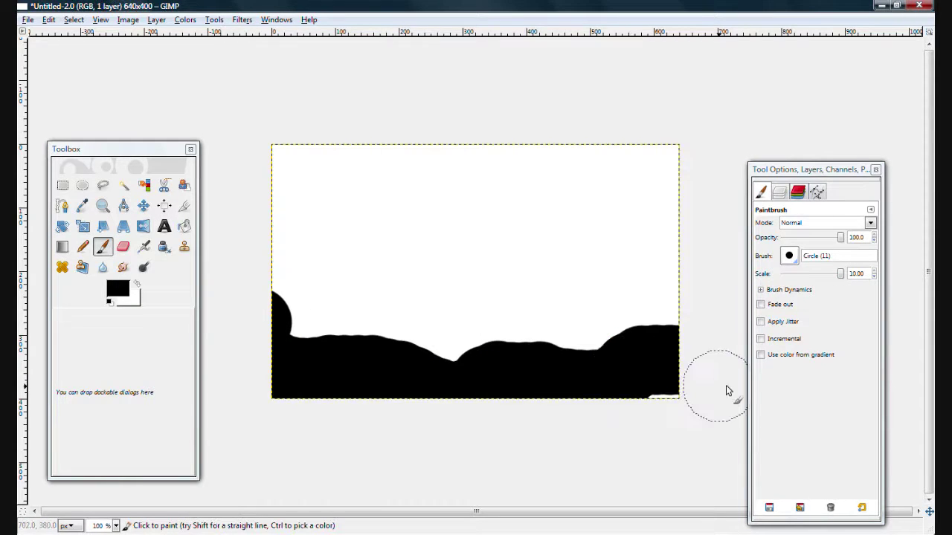
{"action": "mouse_move", "coordinate": [254, 318]}
{"action": "left_mouse_down"}
{"action": "mouse_move", "coordinate": [543, 354]}
{"action": "mouse_move", "coordinate": [684, 336]}
{"action": "mouse_move", "coordinate": [736, 239]}
{"action": "left_mouse_up"}
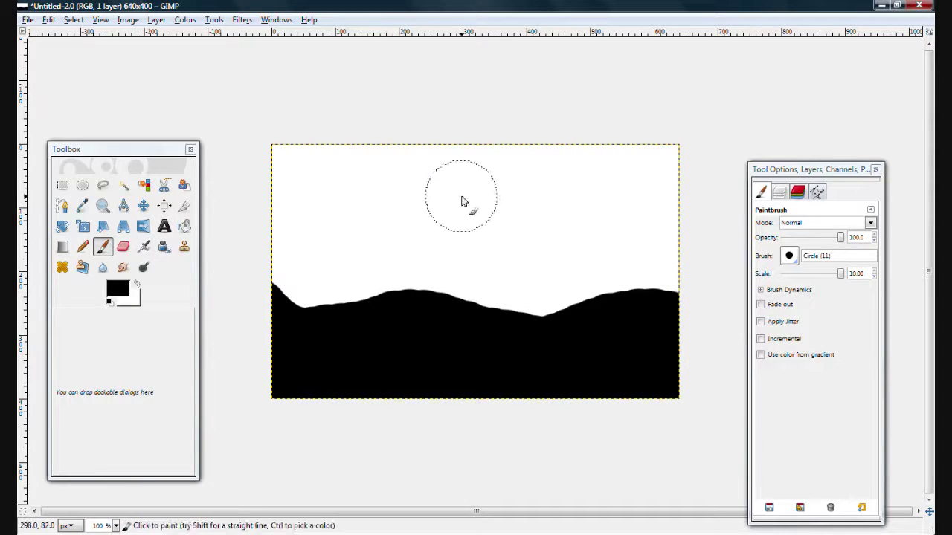
{"action": "key", "text": "ctrl+z"}
{"action": "key", "text": "ctrl+z"}
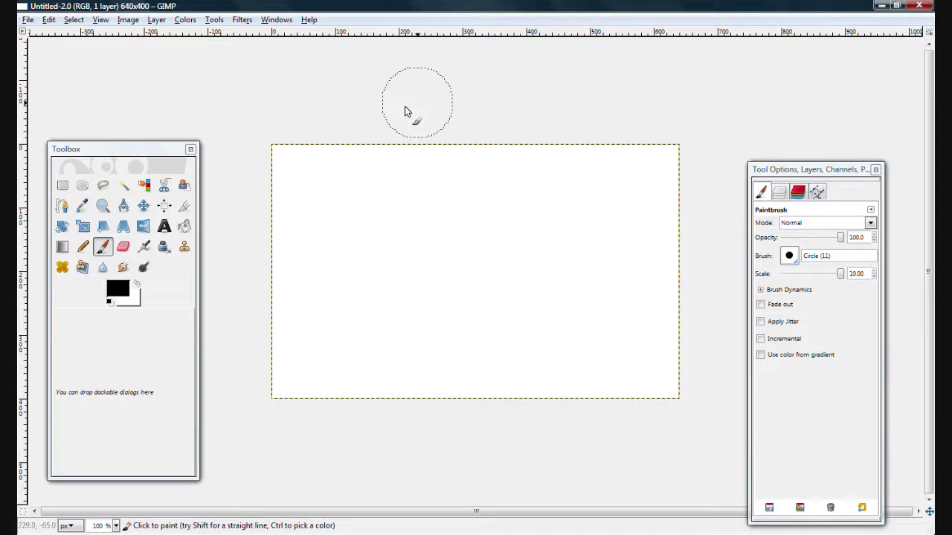
{"action": "mouse_move", "coordinate": [414, 134]}
{"action": "left_mouse_down"}
{"action": "mouse_move", "coordinate": [400, 432]}
{"action": "mouse_move", "coordinate": [379, 170]}
{"action": "mouse_move", "coordinate": [319, 319]}
{"action": "mouse_move", "coordinate": [350, 349]}
{"action": "mouse_move", "coordinate": [276, 362]}
{"action": "mouse_move", "coordinate": [233, 446]}
{"action": "left_mouse_up"}
{"action": "left_click", "coordinate": [272, 20]}
Apply a Gaussian Blur of radius 97 to soften the black-white boundary.
{"action": "mouse_move", "coordinate": [242, 20]}
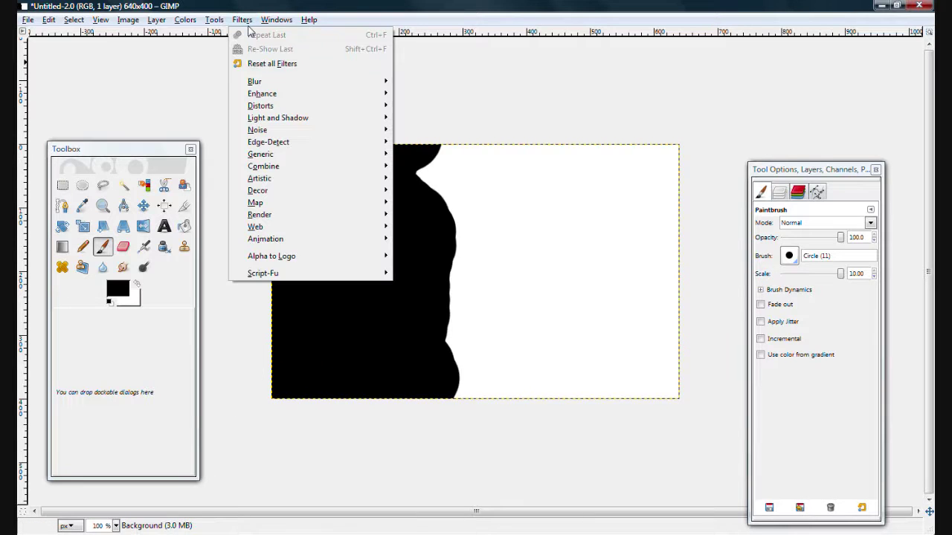
{"action": "mouse_move", "coordinate": [289, 82]}
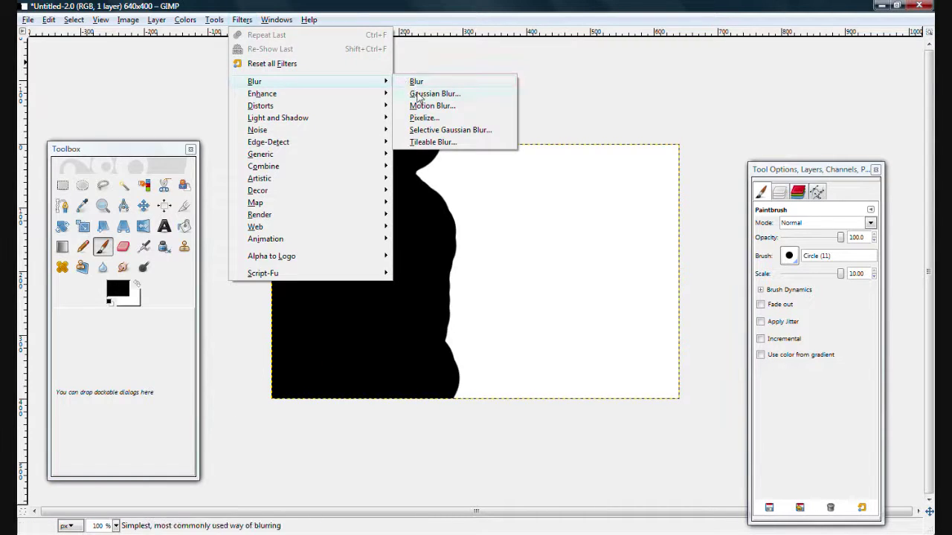
{"action": "left_click", "coordinate": [415, 94]}
{"action": "left_click_drag", "start_coordinate": [160, 265], "coordinate": [198, 265]}
{"action": "left_click_drag", "start_coordinate": [220, 316], "coordinate": [220, 316]}
{"action": "left_click", "coordinate": [249, 370]}
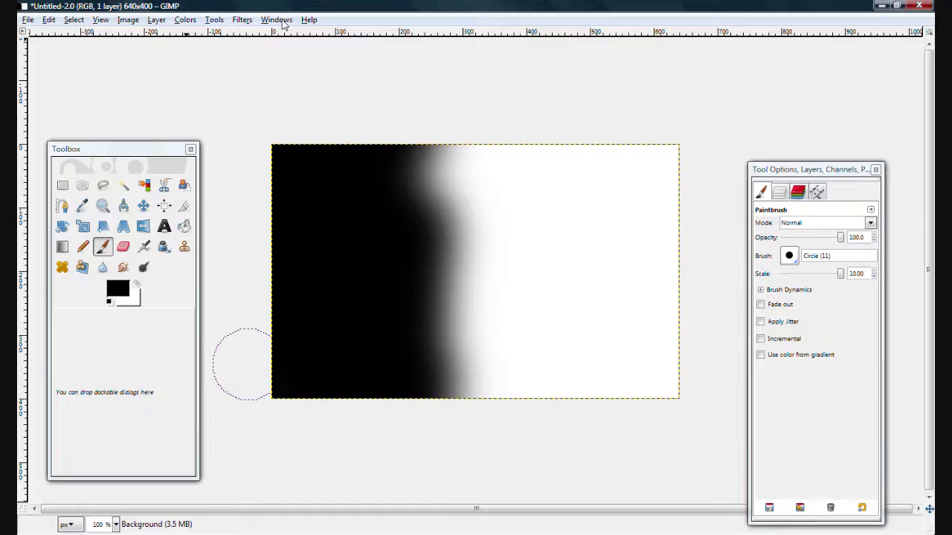
{"action": "left_click", "coordinate": [215, 20]}
{"action": "left_click", "coordinate": [242, 20]}
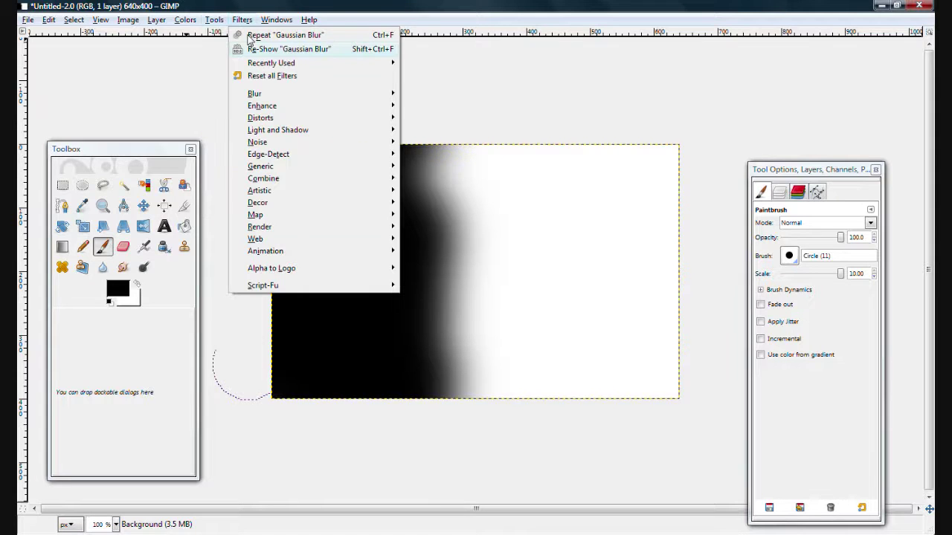
Render Difference Clouds with X size 9.4, Y size 9.5 and Detail 15.
{"action": "mouse_move", "coordinate": [325, 228]}
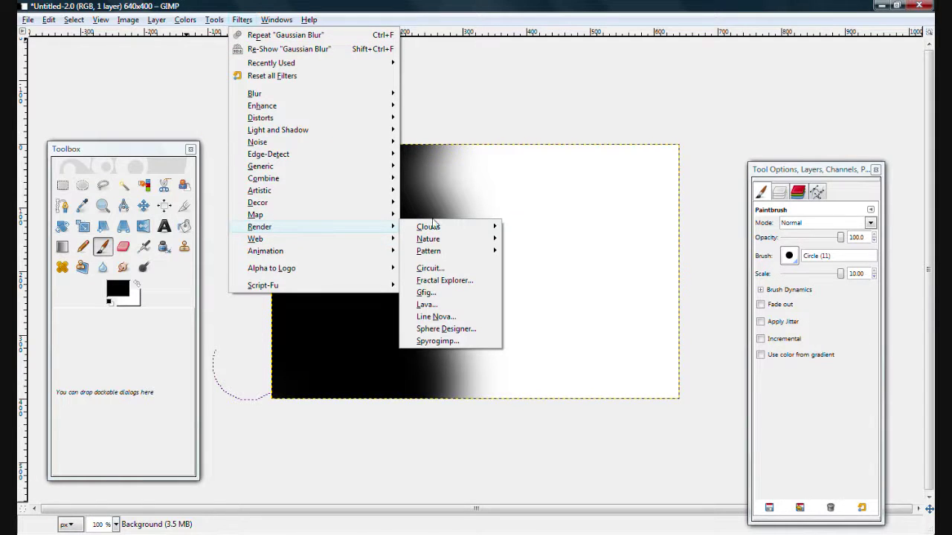
{"action": "mouse_move", "coordinate": [439, 228]}
{"action": "left_click", "coordinate": [532, 229]}
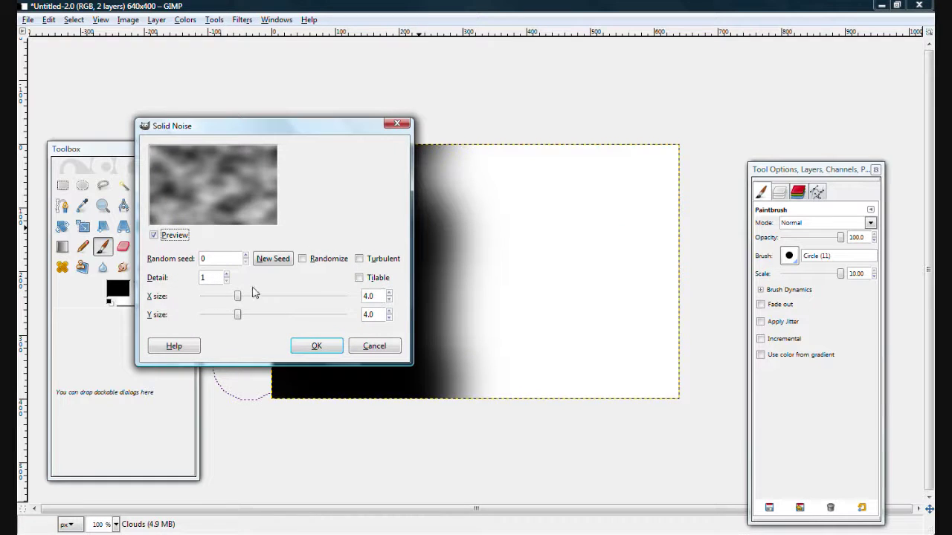
{"action": "left_click_drag", "start_coordinate": [254, 296], "coordinate": [281, 315]}
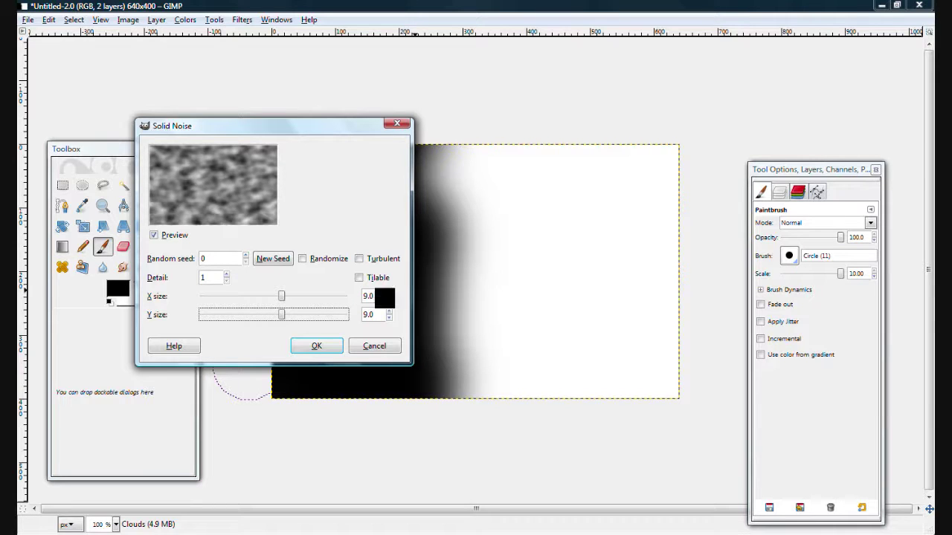
{"action": "left_click", "coordinate": [388, 293]}
{"action": "left_click", "coordinate": [388, 293]}
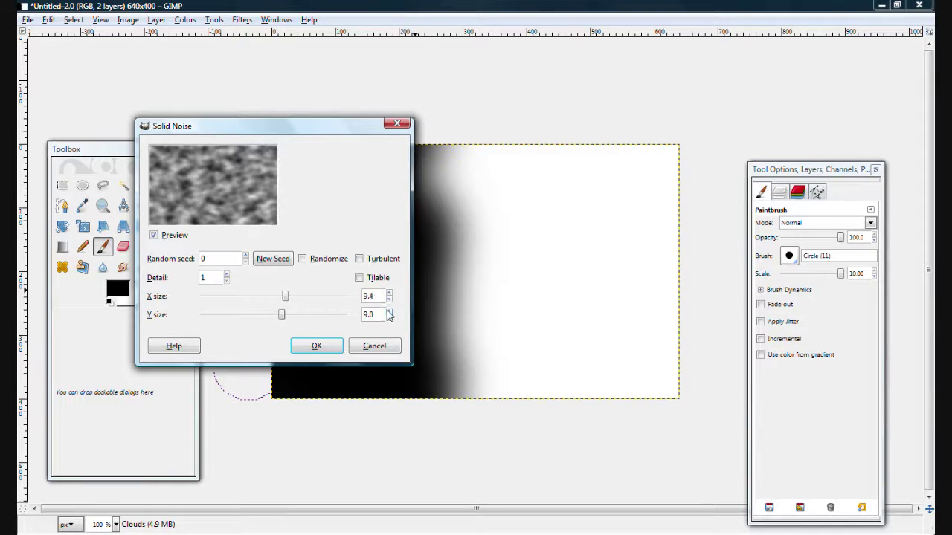
{"action": "left_click", "coordinate": [388, 312]}
{"action": "left_click", "coordinate": [388, 312]}
{"action": "left_click", "coordinate": [388, 311]}
{"action": "left_click", "coordinate": [389, 312]}
{"action": "left_click", "coordinate": [388, 312]}
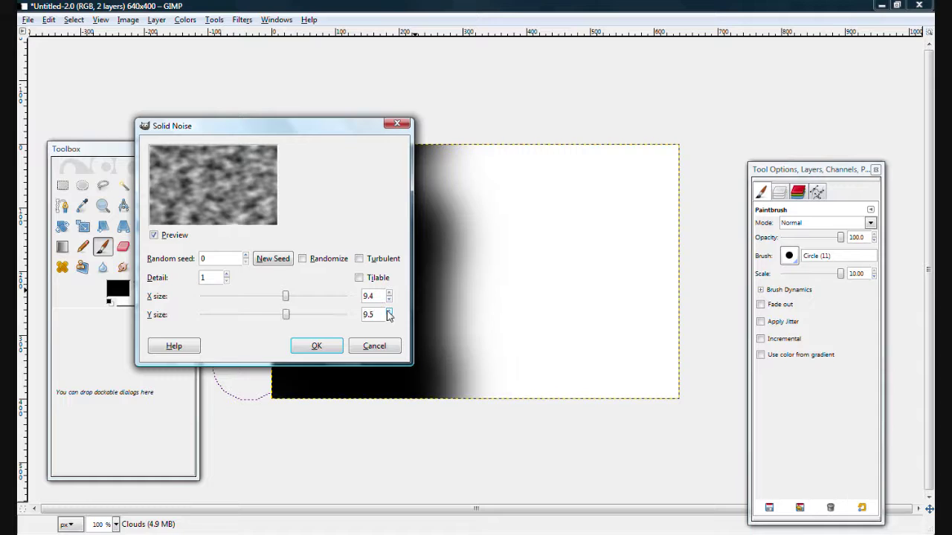
{"action": "left_click", "coordinate": [226, 275]}
{"action": "left_click", "coordinate": [227, 274]}
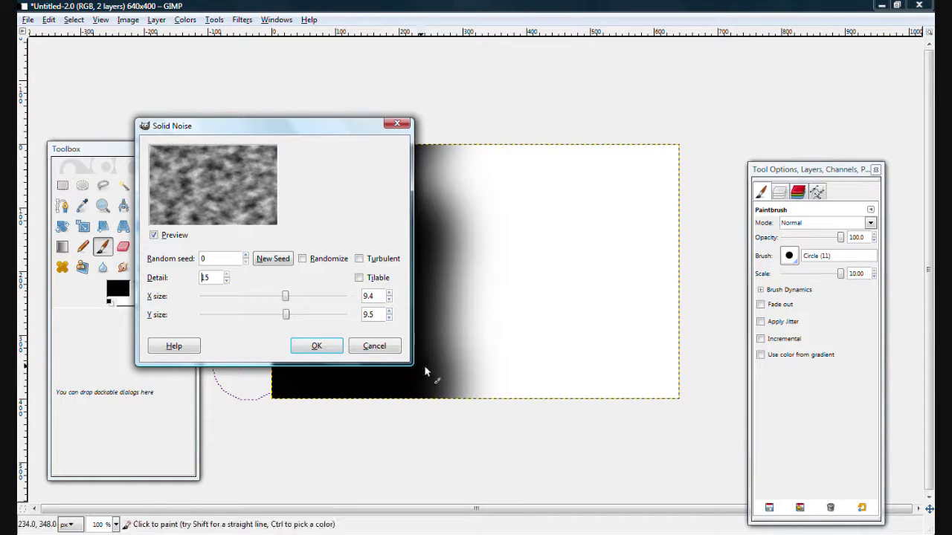
{"action": "left_click", "coordinate": [327, 348]}
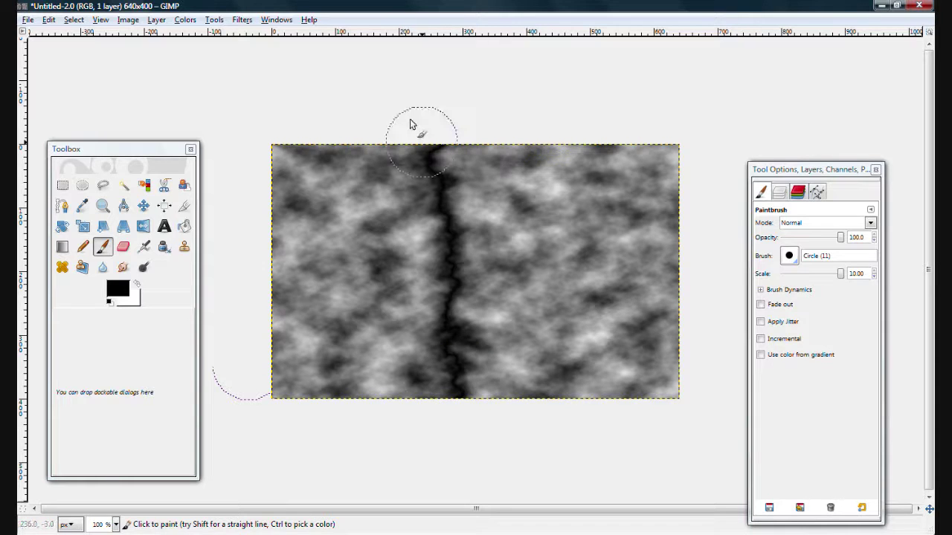
{"action": "left_click", "coordinate": [185, 20]}
Invert the colours so the crack becomes a bright white bolt, then bring up Levels.
{"action": "left_click", "coordinate": [220, 184]}
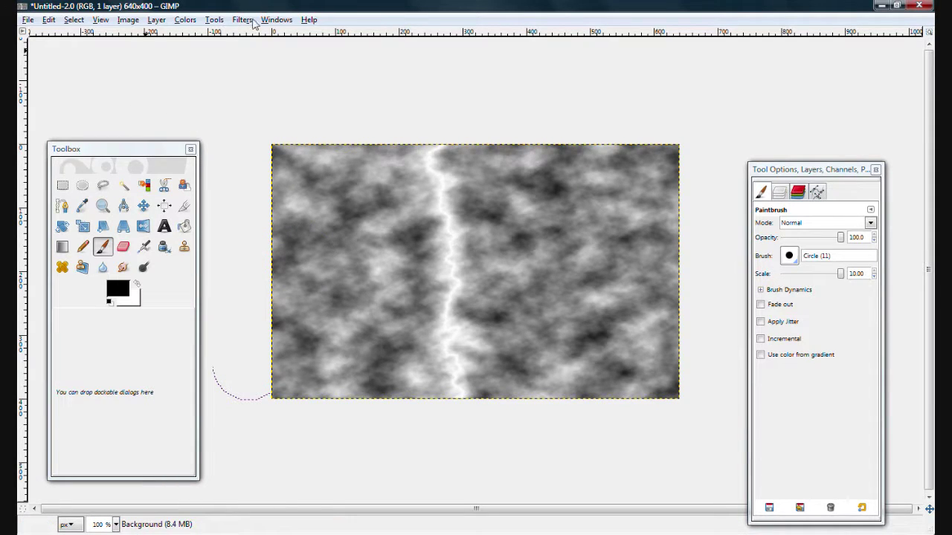
{"action": "left_click", "coordinate": [128, 20]}
{"action": "mouse_move", "coordinate": [185, 19]}
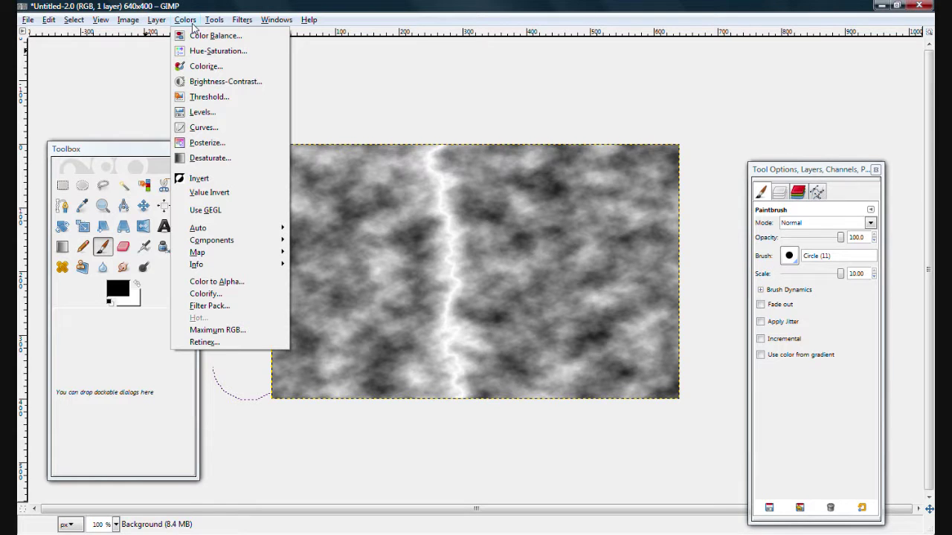
{"action": "left_click", "coordinate": [202, 112]}
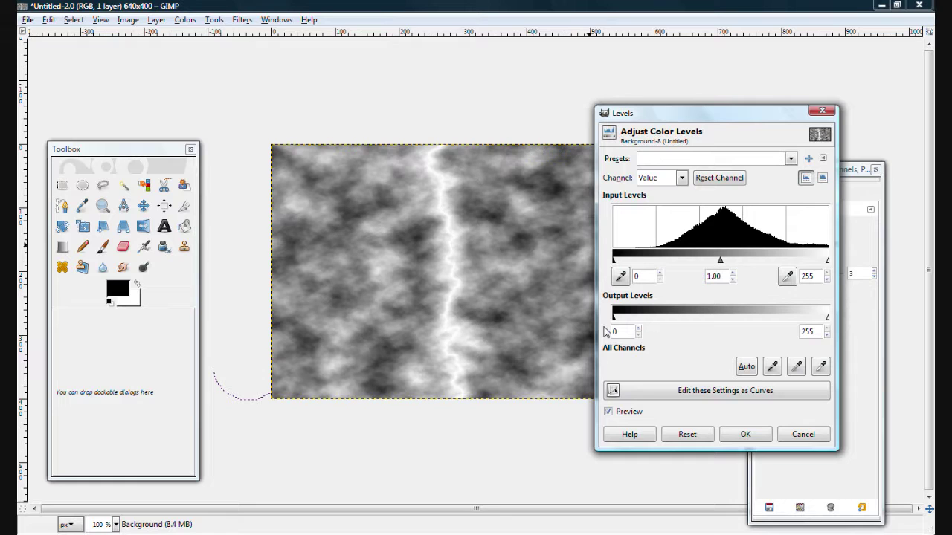
Apply Levels with input 239–255 and output 0–255, leaving a thin white bolt on black.
{"action": "mouse_move", "coordinate": [614, 320]}
{"action": "left_mouse_down"}
{"action": "mouse_move", "coordinate": [674, 323]}
{"action": "mouse_move", "coordinate": [611, 321]}
{"action": "left_mouse_up"}
{"action": "left_click_drag", "start_coordinate": [827, 317], "coordinate": [802, 320]}
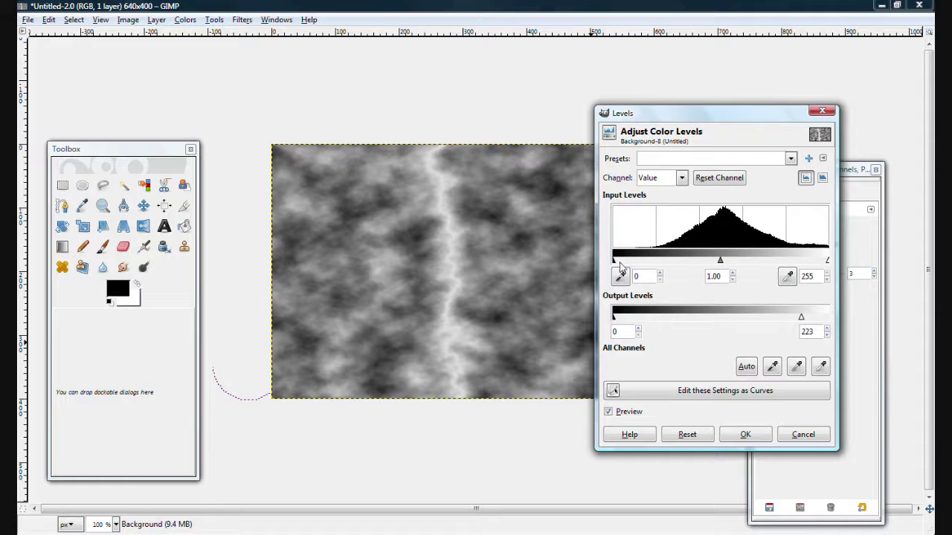
{"action": "left_click_drag", "start_coordinate": [615, 262], "coordinate": [819, 277]}
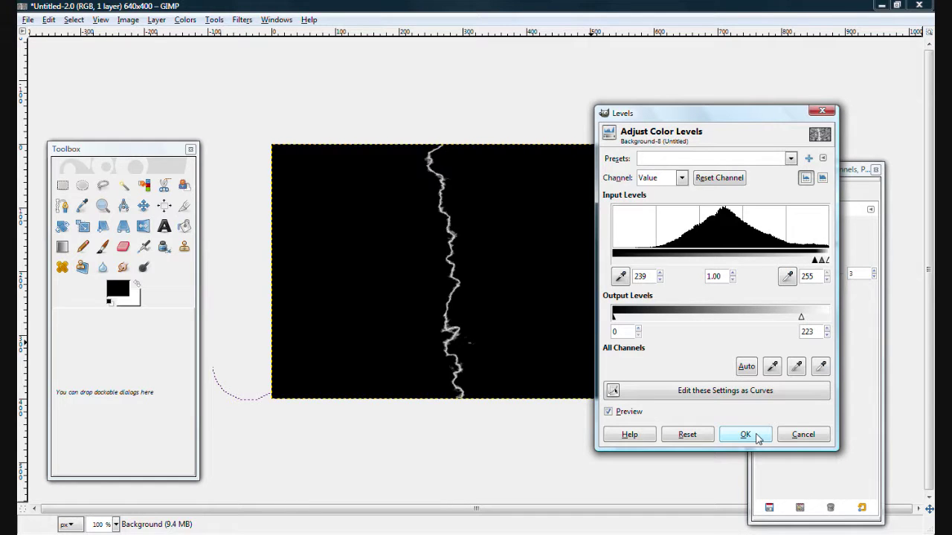
{"action": "left_click_drag", "start_coordinate": [802, 318], "coordinate": [829, 319]}
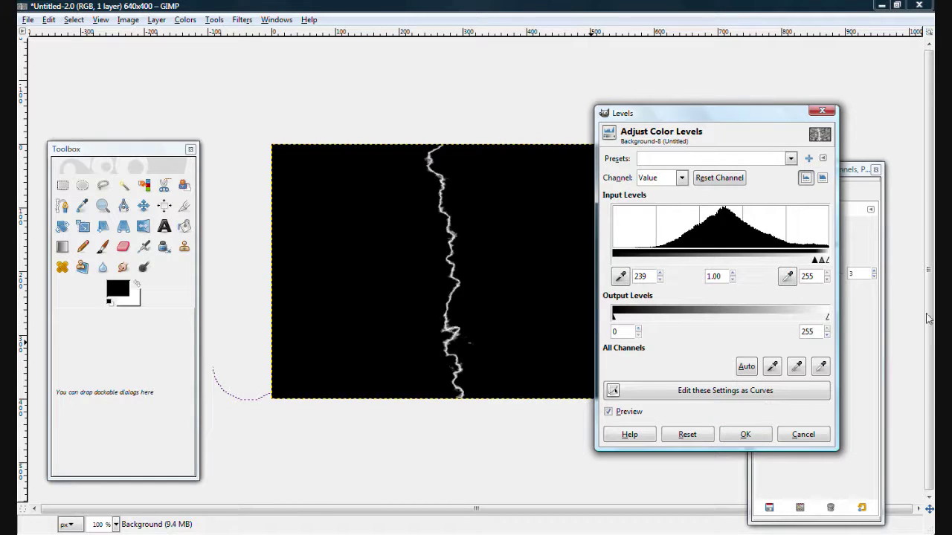
{"action": "left_click", "coordinate": [744, 435]}
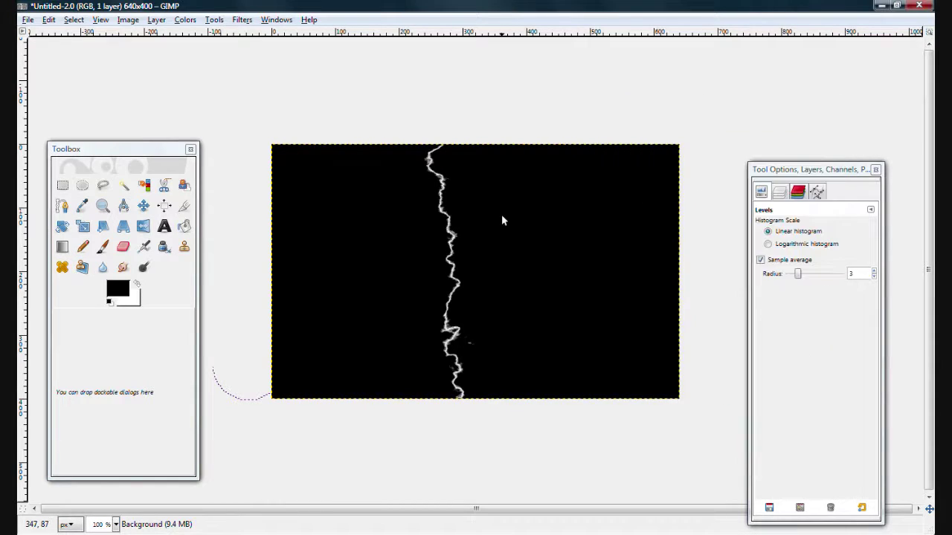
{"action": "left_click", "coordinate": [241, 19]}
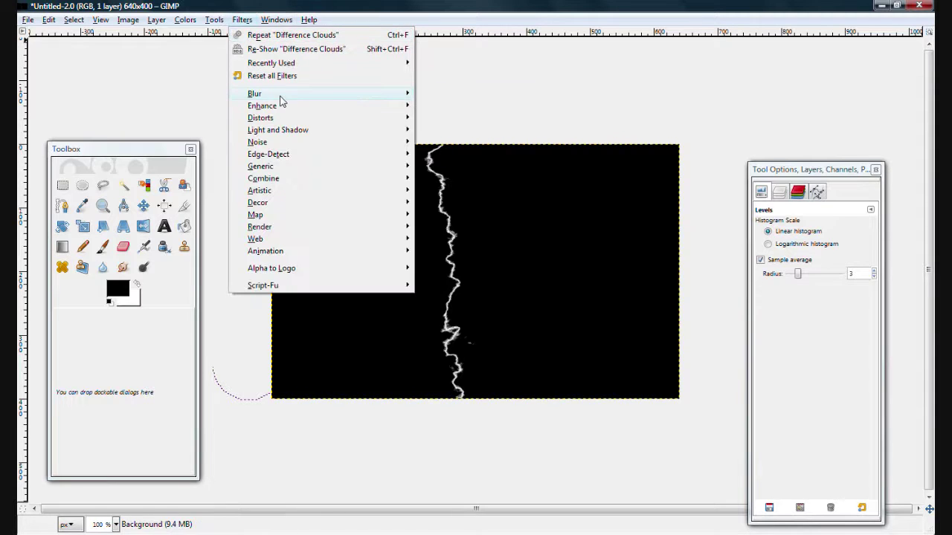
Apply a plain Blur, then a Gaussian Blur of radius 4, to the lightning bolt.
{"action": "mouse_move", "coordinate": [281, 100]}
{"action": "left_click", "coordinate": [480, 95]}
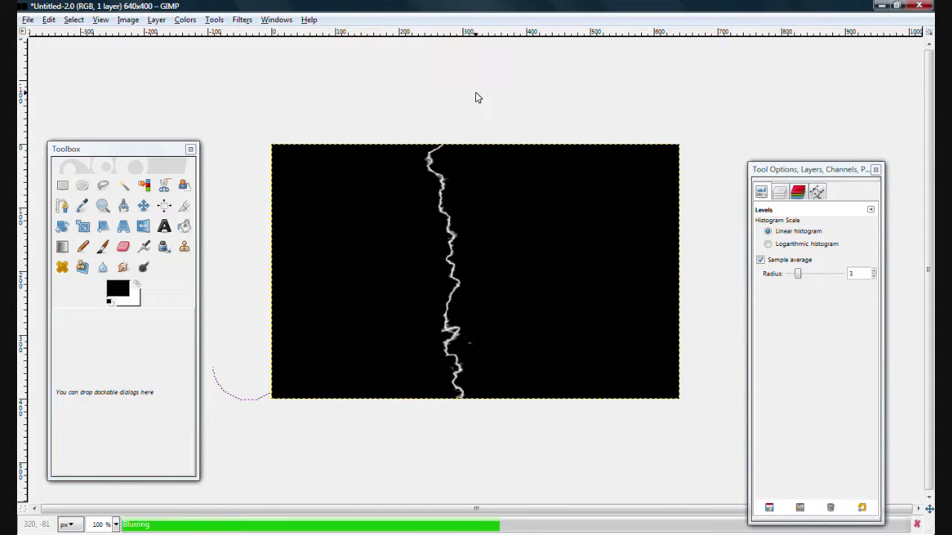
{"action": "left_click", "coordinate": [245, 21]}
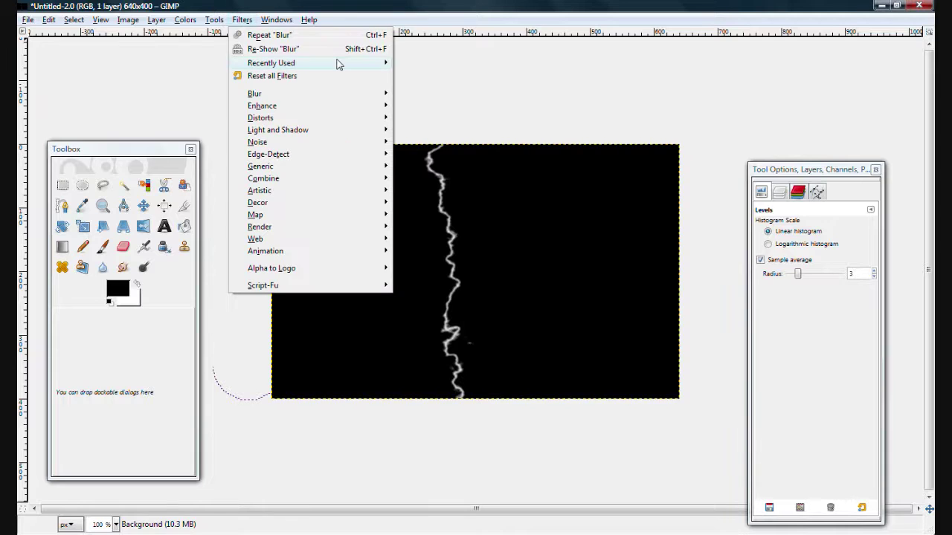
{"action": "mouse_move", "coordinate": [329, 95]}
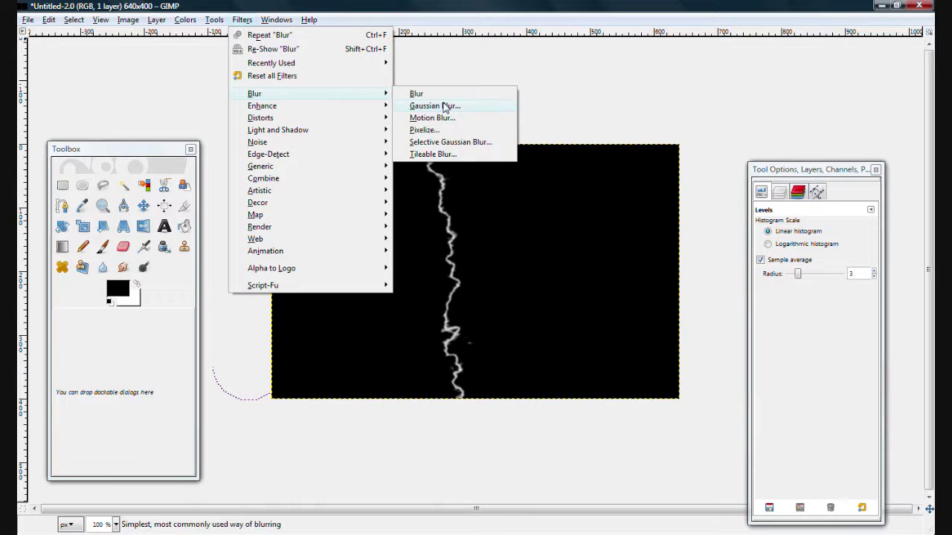
{"action": "left_click", "coordinate": [496, 107]}
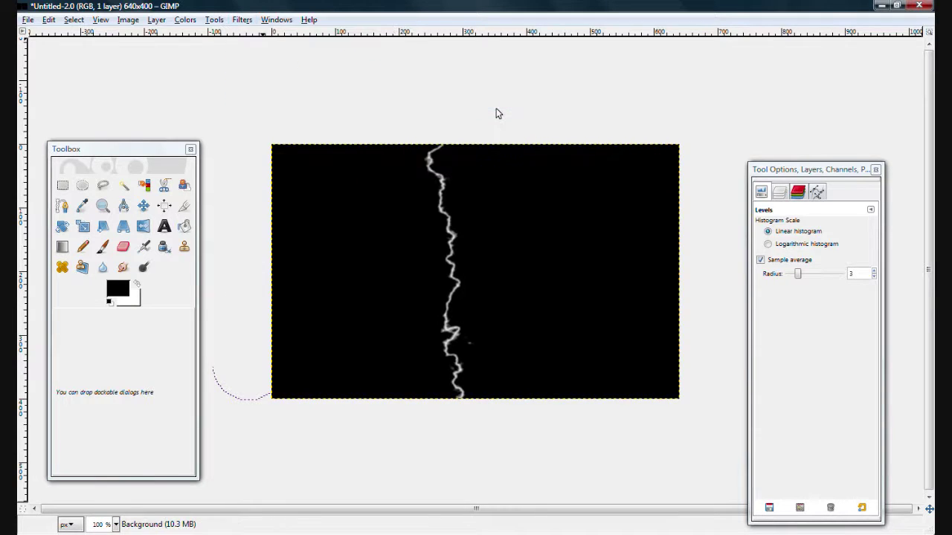
{"action": "left_click", "coordinate": [127, 236]}
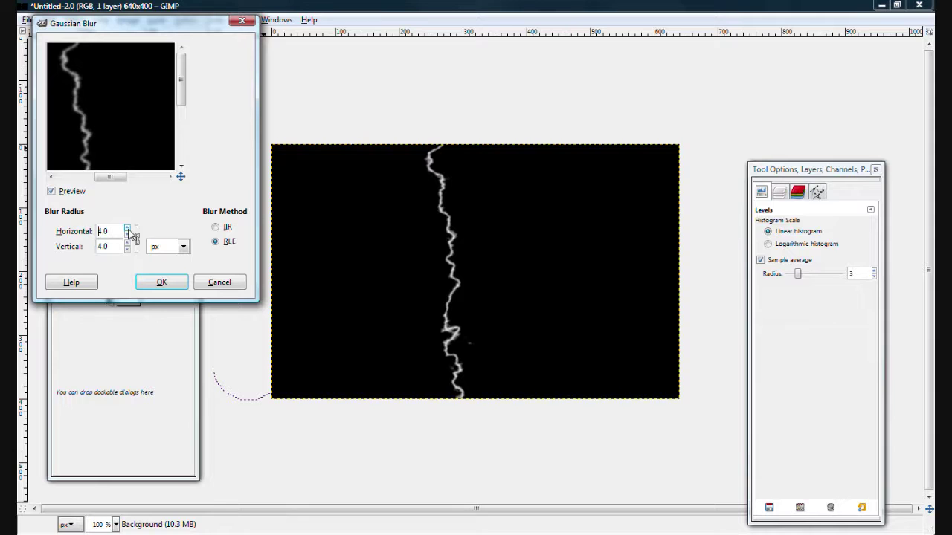
{"action": "left_click", "coordinate": [149, 282]}
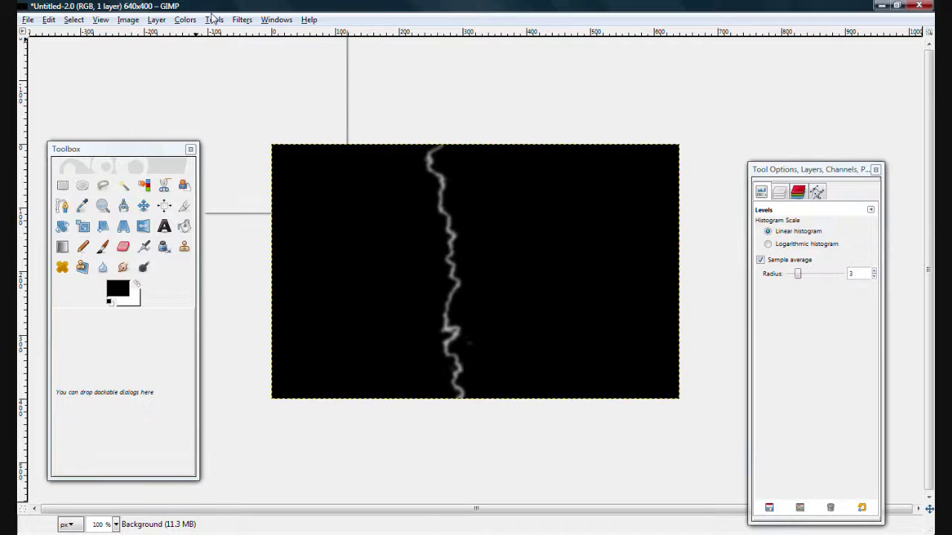
{"action": "left_click", "coordinate": [185, 19]}
Open Color Balance and push Magenta–Green to -100 for the midtones.
{"action": "left_click", "coordinate": [203, 36]}
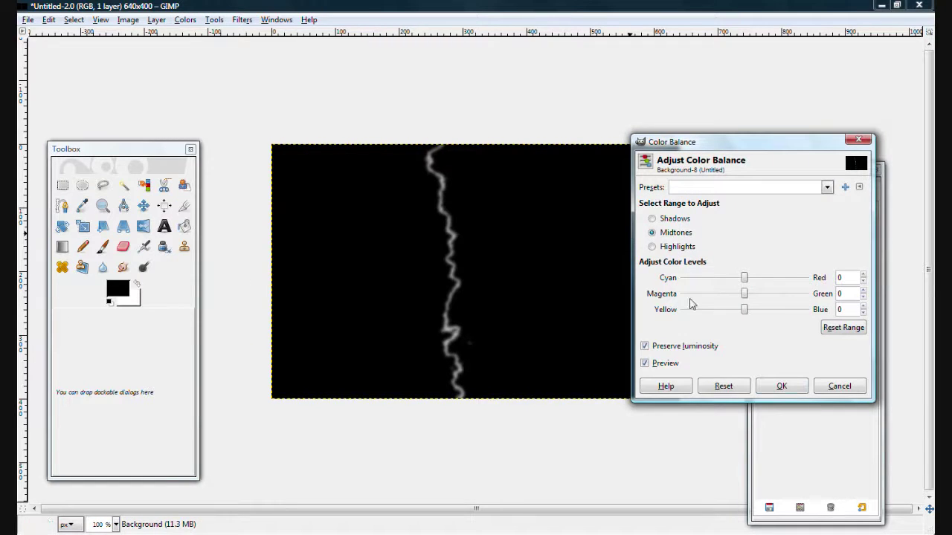
{"action": "left_click_drag", "start_coordinate": [684, 295], "coordinate": [644, 303]}
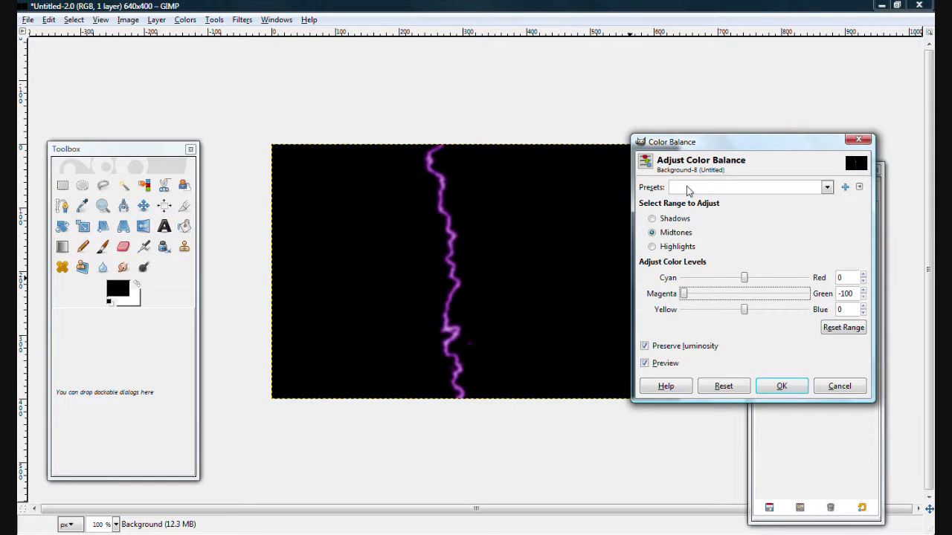
{"action": "left_click", "coordinate": [652, 219]}
{"action": "left_click", "coordinate": [709, 295]}
{"action": "left_click_drag", "start_coordinate": [709, 296], "coordinate": [623, 297]}
Set the highlights to Magenta–Green -100 and Yellow–Blue 100.
{"action": "left_click", "coordinate": [652, 246]}
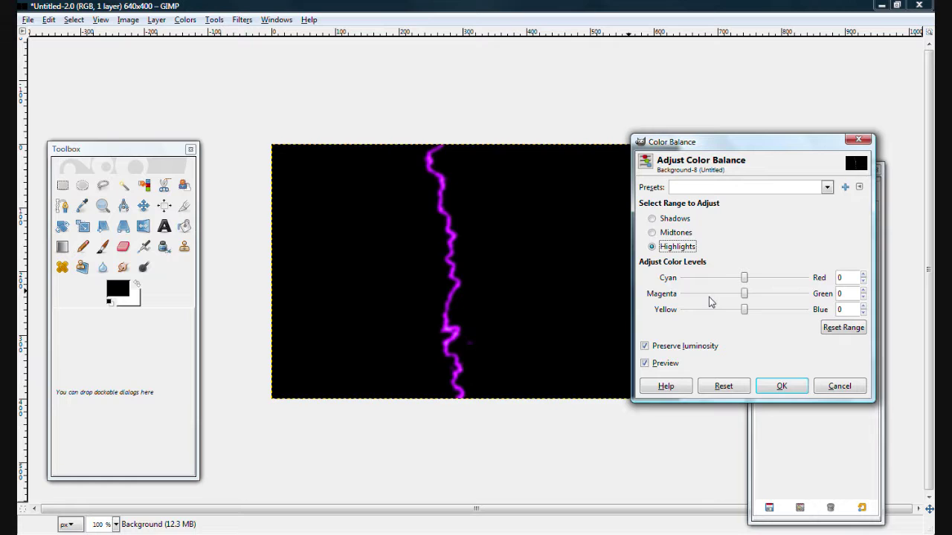
{"action": "left_click_drag", "start_coordinate": [744, 295], "coordinate": [702, 295]}
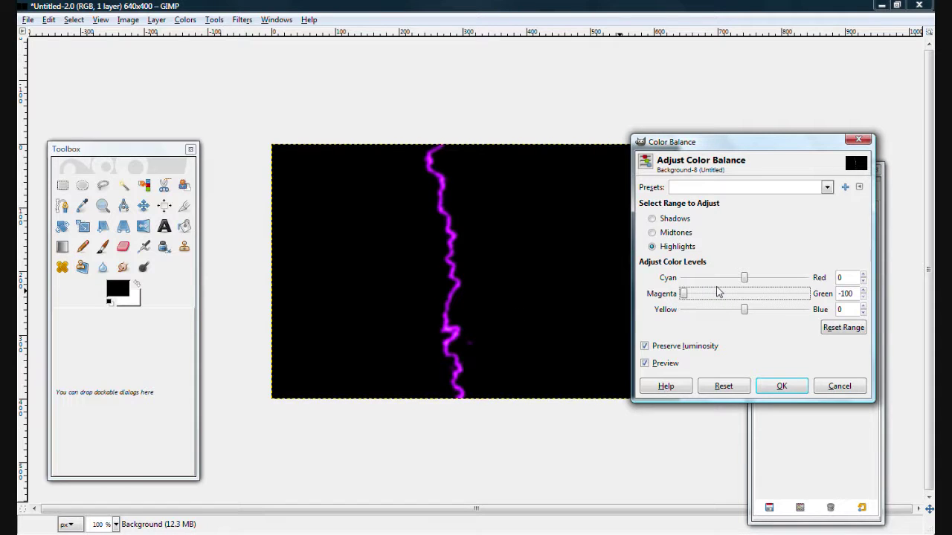
{"action": "left_click_drag", "start_coordinate": [801, 311], "coordinate": [818, 311]}
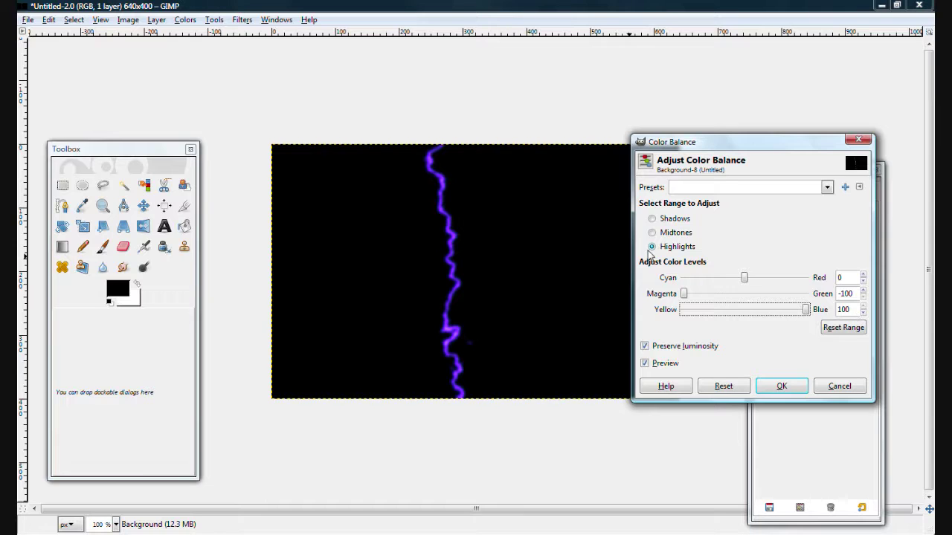
Raise the shadows' Yellow–Blue value to 30.
{"action": "left_click", "coordinate": [653, 218]}
{"action": "left_click", "coordinate": [799, 310]}
{"action": "left_click", "coordinate": [798, 309]}
{"action": "left_click", "coordinate": [799, 309]}
Try adding red to the midtones, then return Cyan–Red to 0.
{"action": "left_click", "coordinate": [652, 232]}
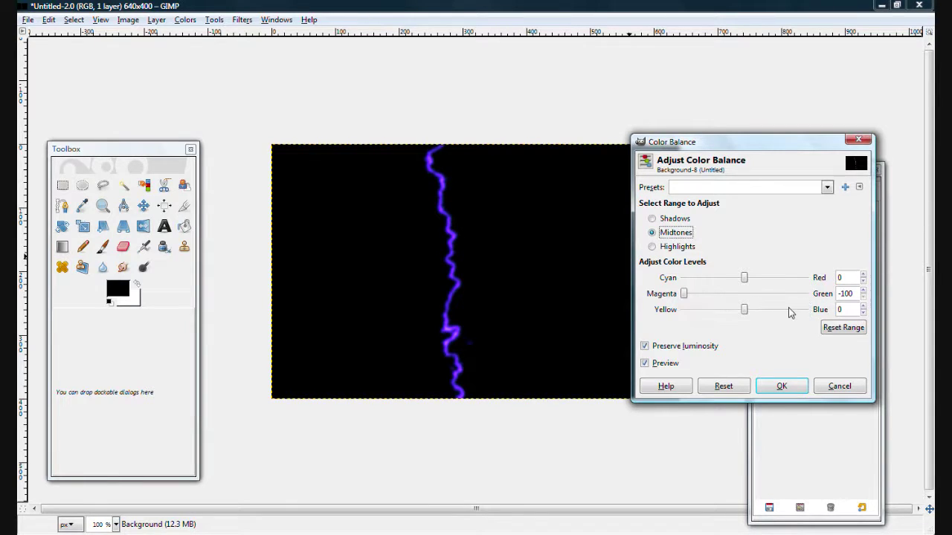
{"action": "left_click", "coordinate": [783, 279]}
{"action": "left_click", "coordinate": [783, 278]}
{"action": "left_click", "coordinate": [783, 278]}
{"action": "left_click", "coordinate": [783, 278]}
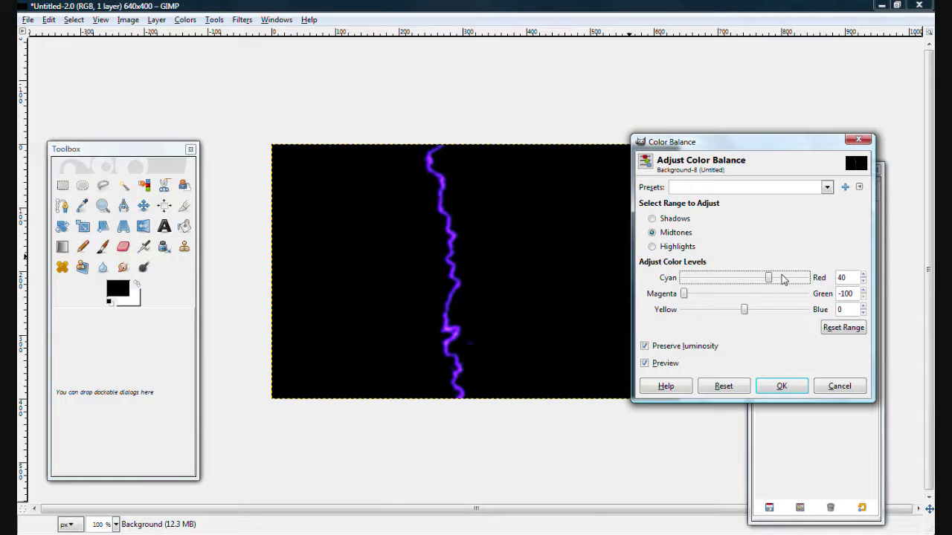
{"action": "left_click", "coordinate": [710, 278]}
{"action": "left_click", "coordinate": [711, 279]}
{"action": "left_click", "coordinate": [710, 278]}
{"action": "left_click", "coordinate": [710, 279]}
{"action": "left_click", "coordinate": [711, 278]}
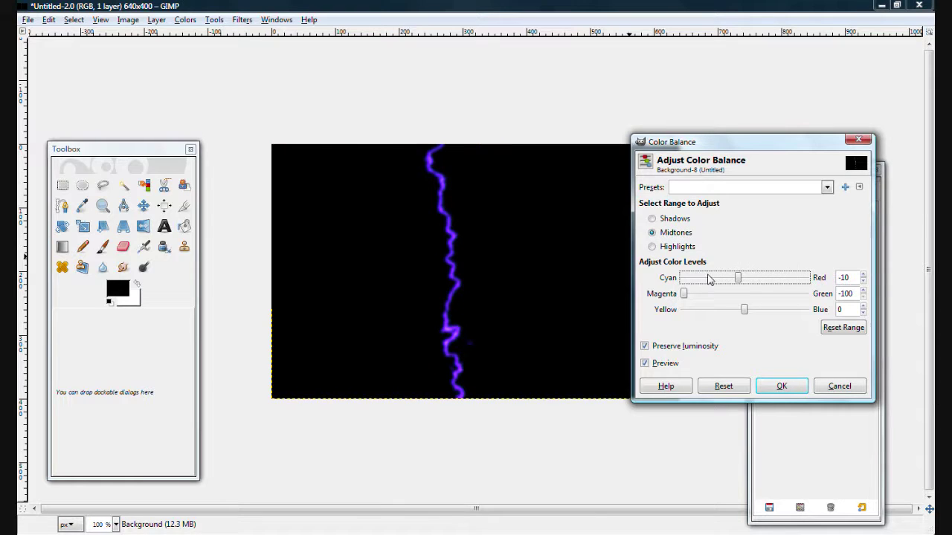
{"action": "left_click", "coordinate": [798, 280]}
{"action": "left_click", "coordinate": [660, 221]}
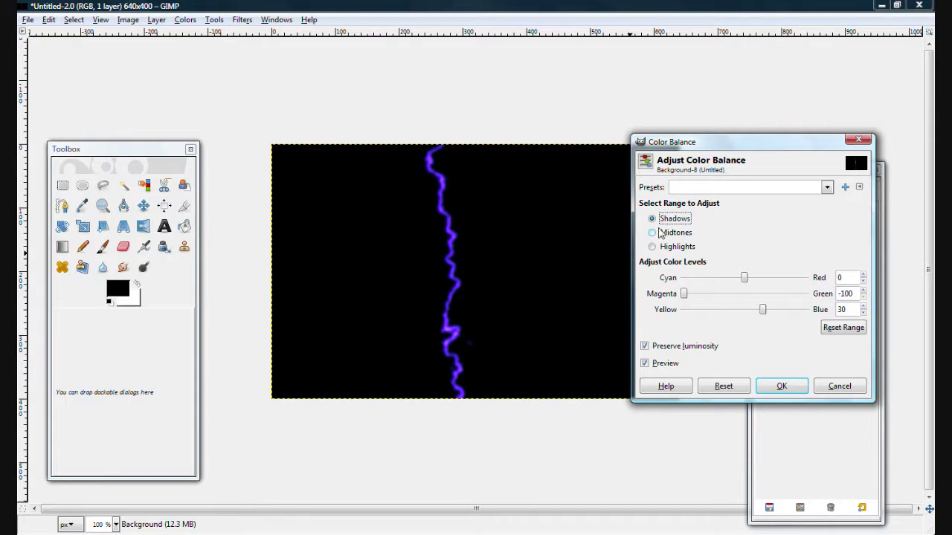
{"action": "left_click", "coordinate": [662, 232]}
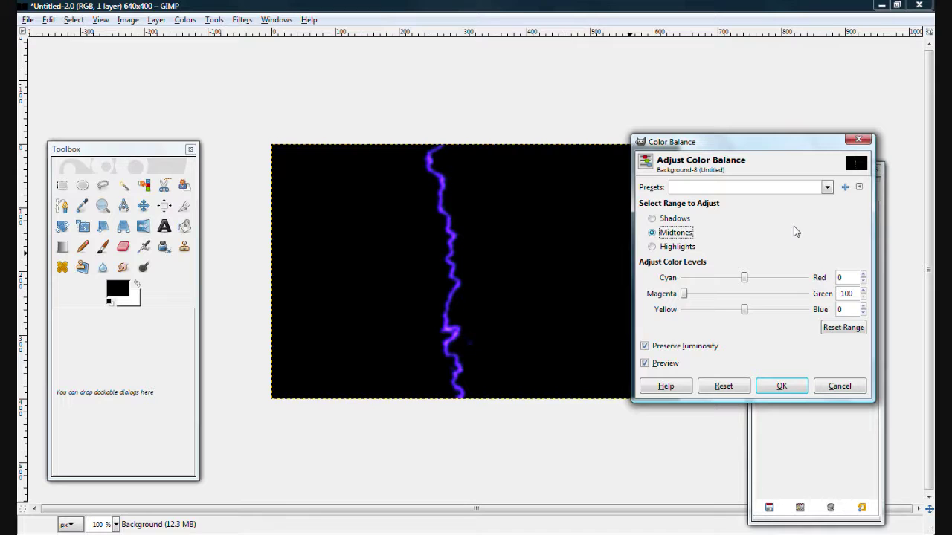
Verify highlights at Magenta −100 and Blue 100, then apply the Color Balance with OK.
{"action": "left_click", "coordinate": [667, 249]}
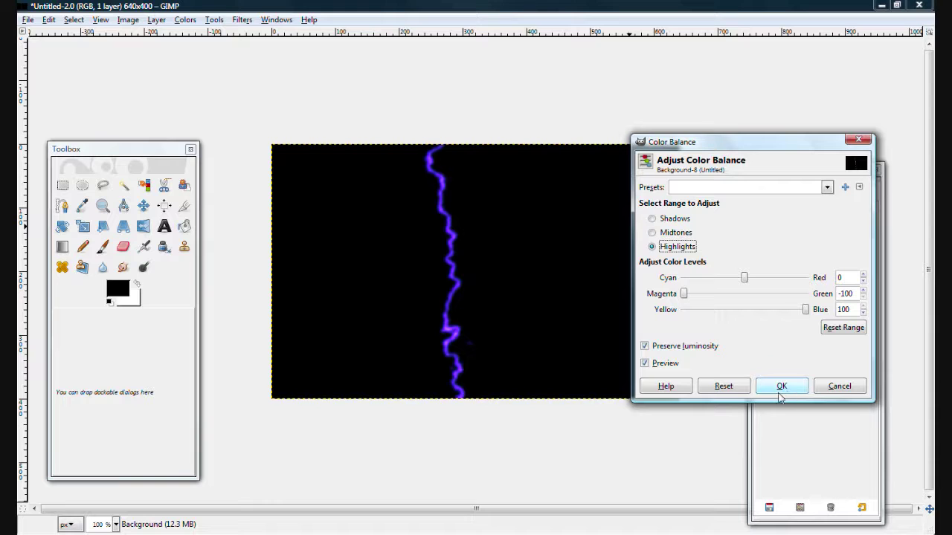
{"action": "left_click", "coordinate": [767, 387]}
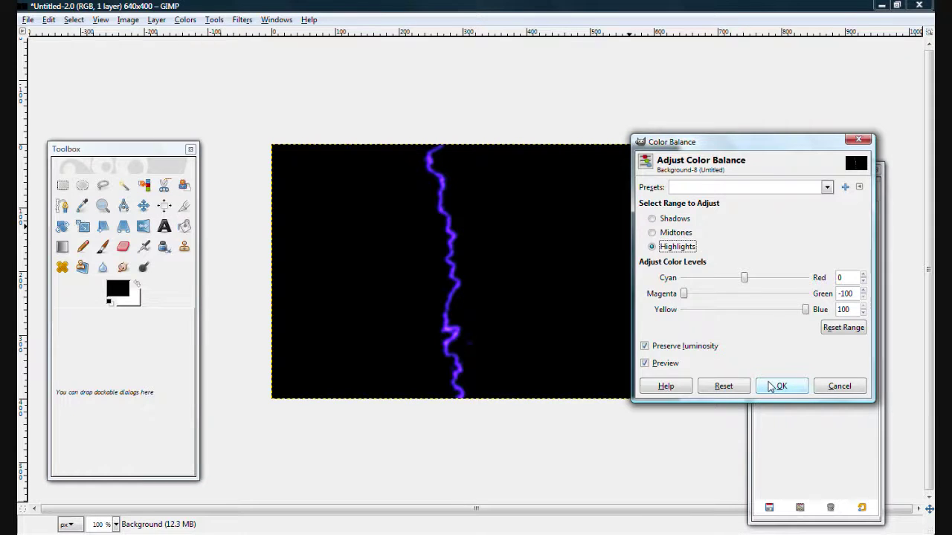